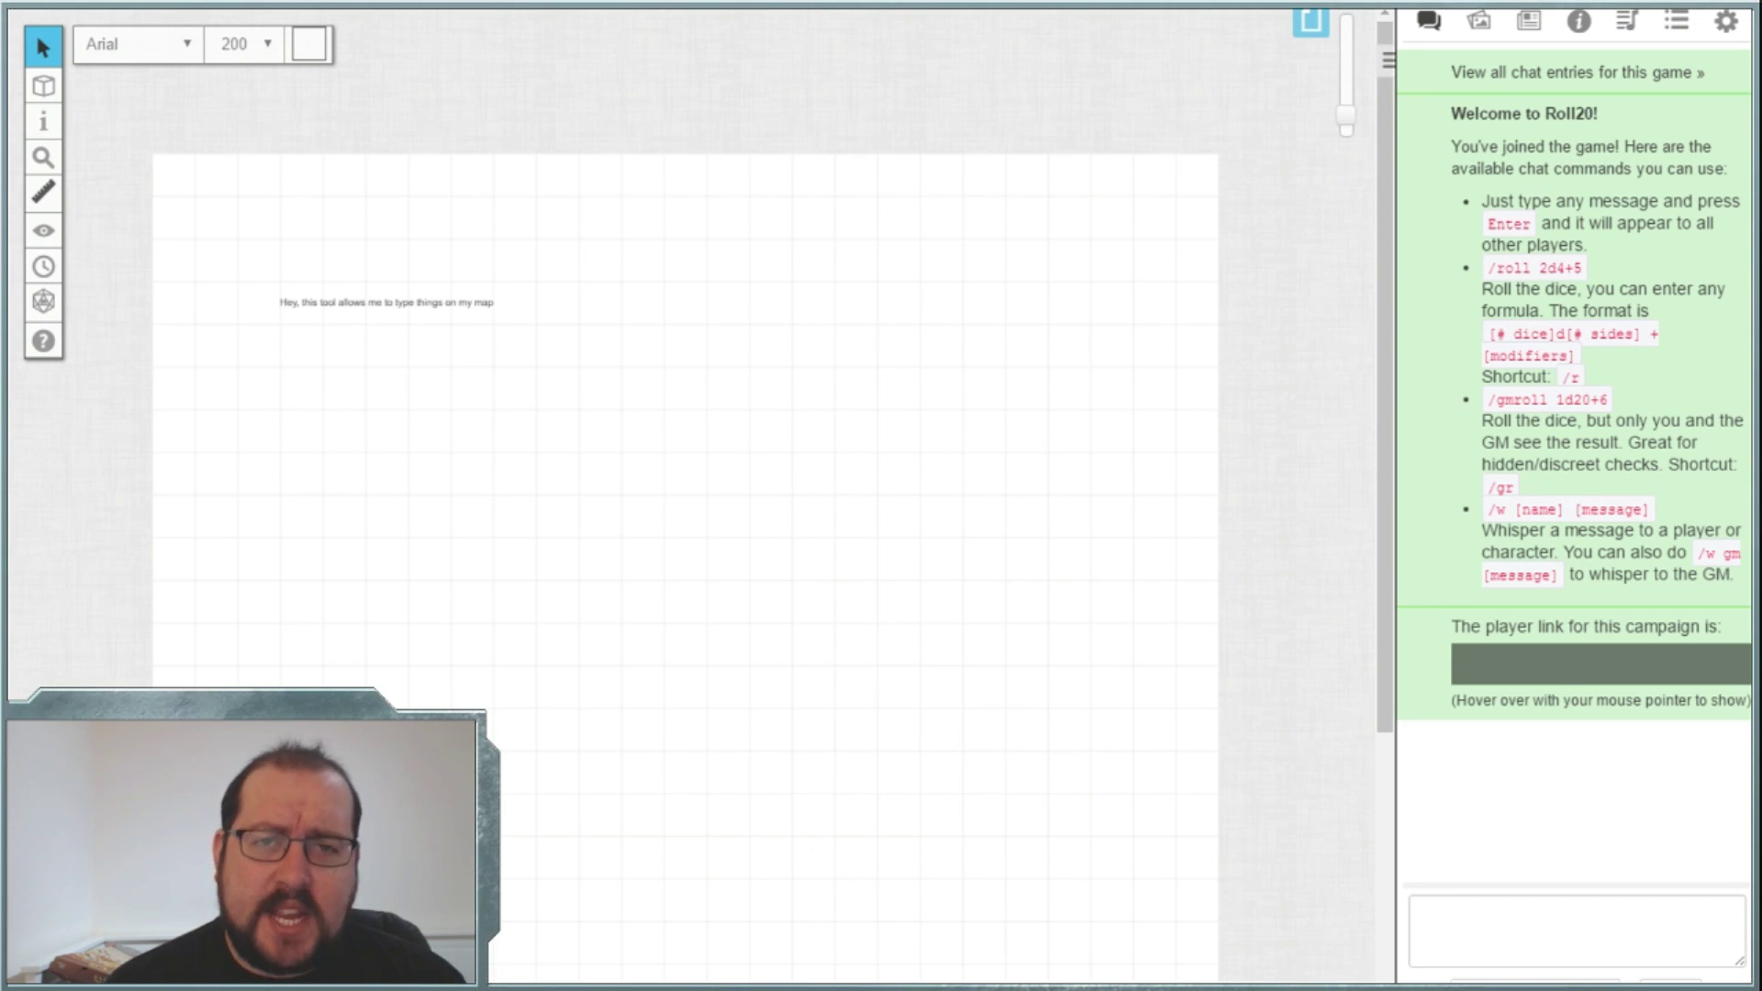
{"action": "mouse_move", "coordinate": [55, 92]}
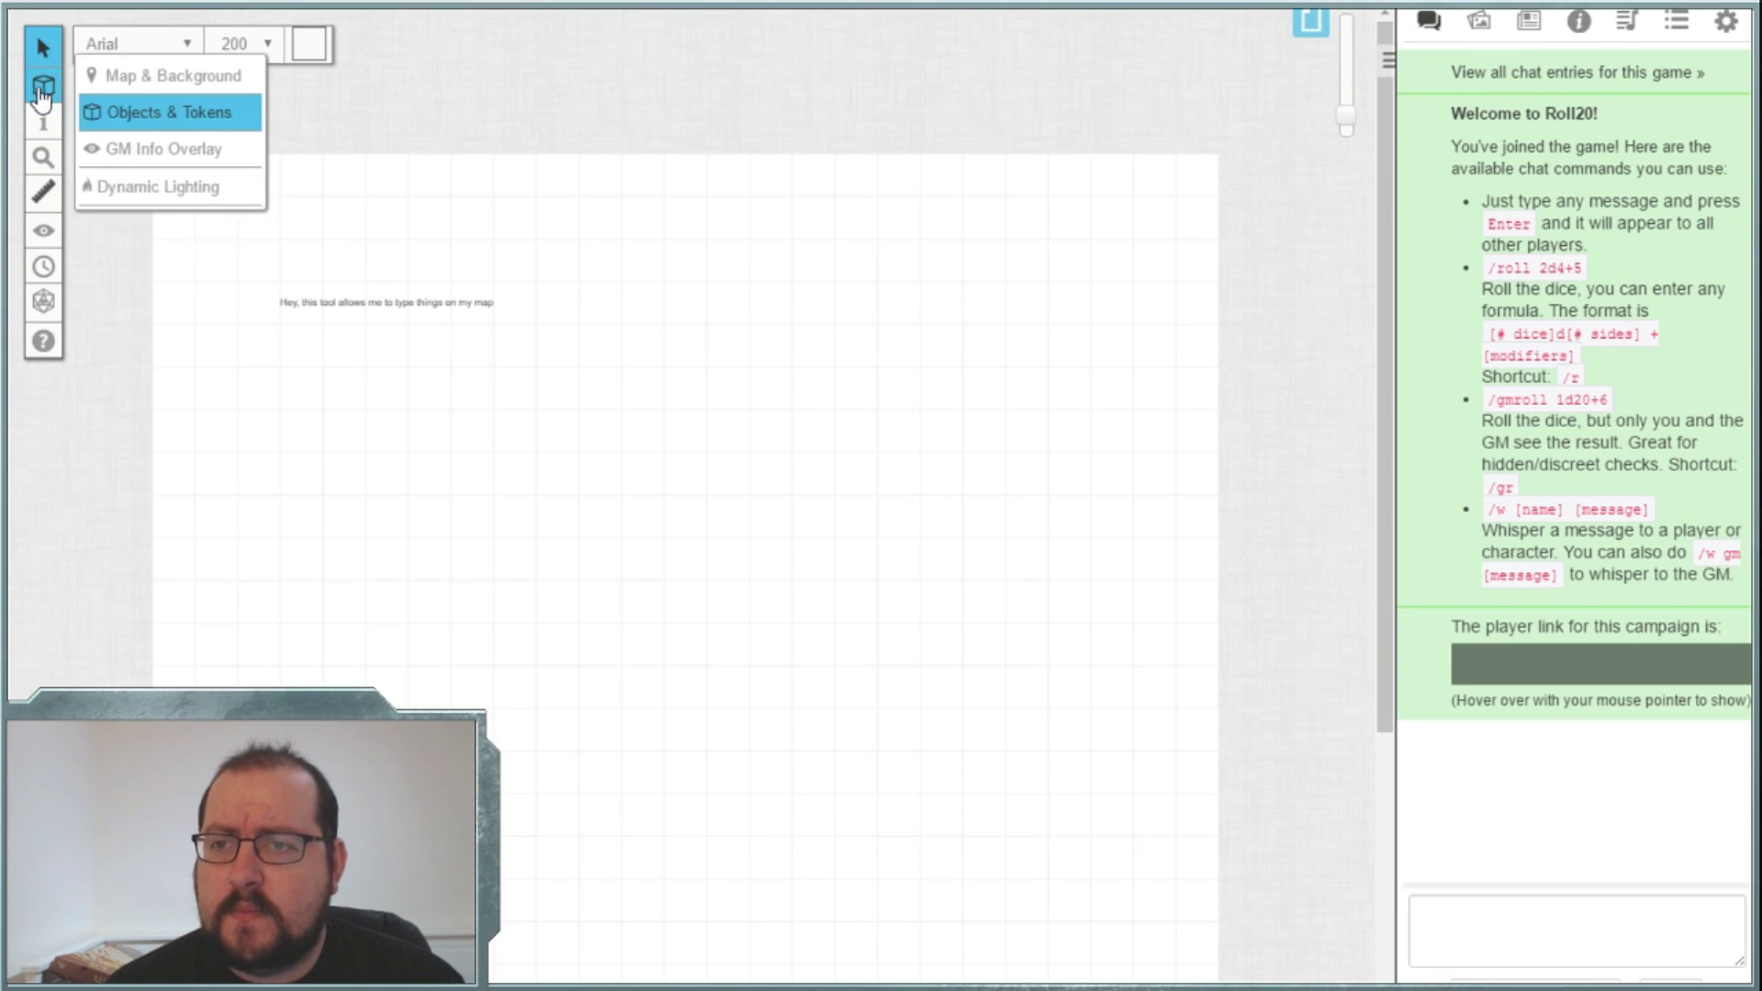
{"action": "mouse_move", "coordinate": [58, 134]}
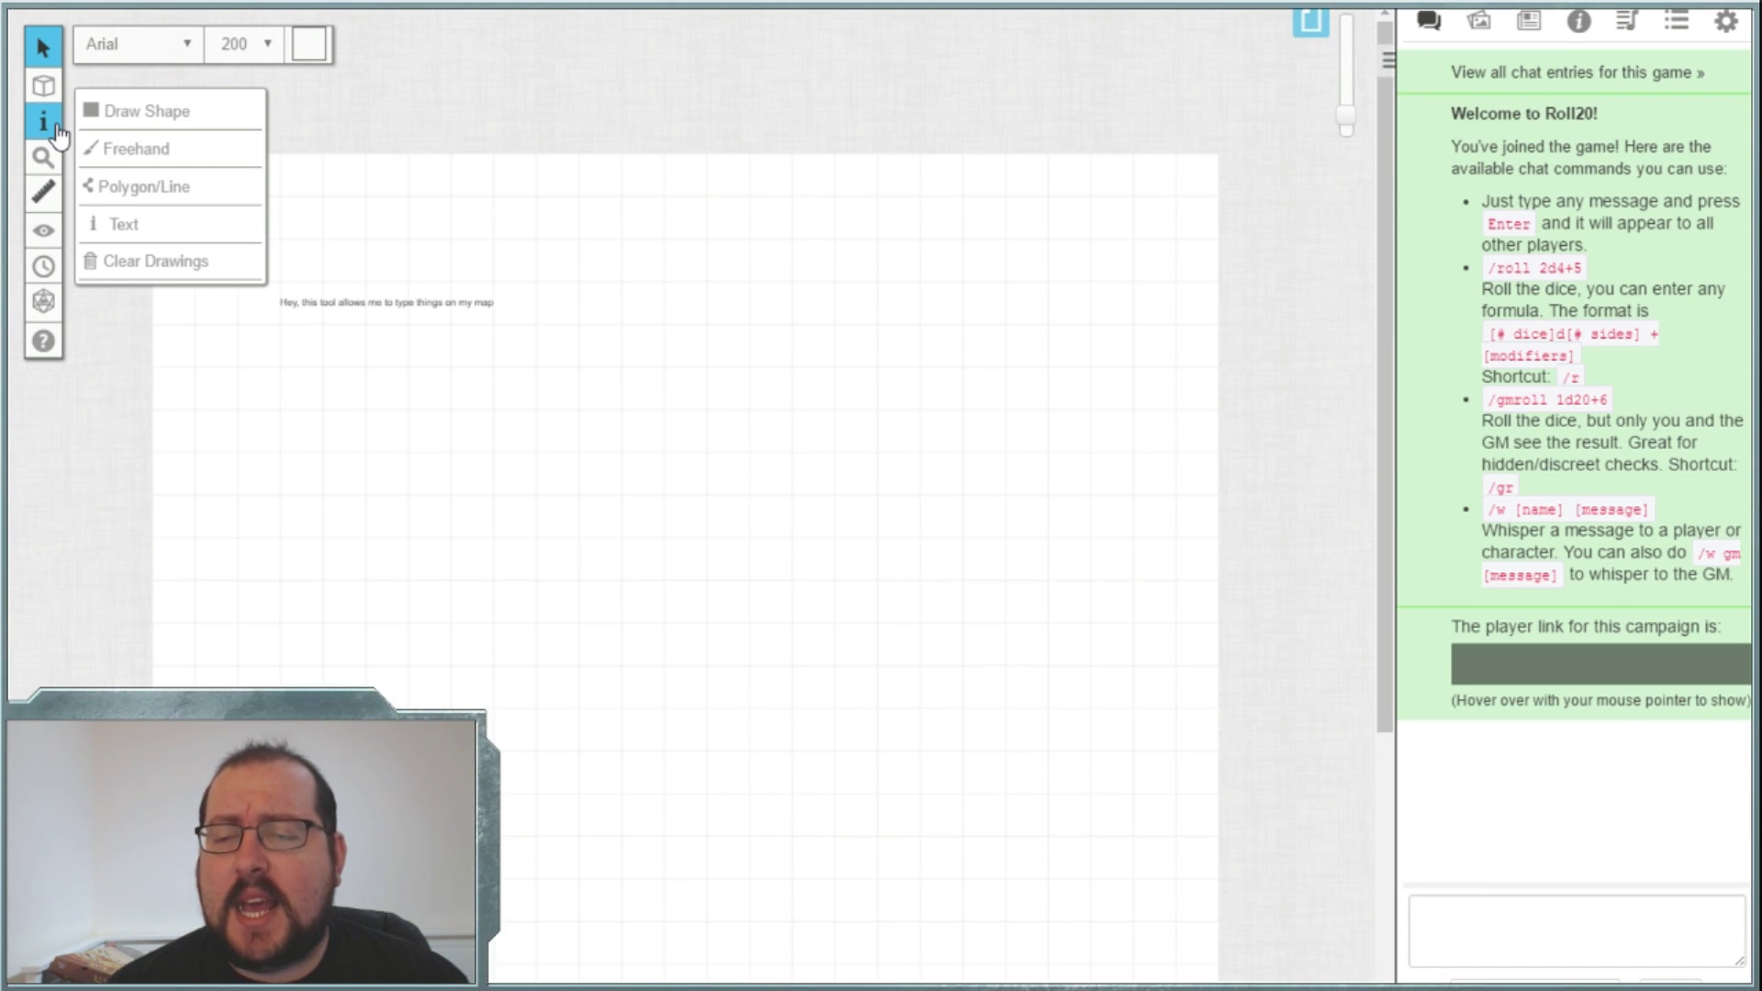
{"action": "left_click", "coordinate": [39, 42]}
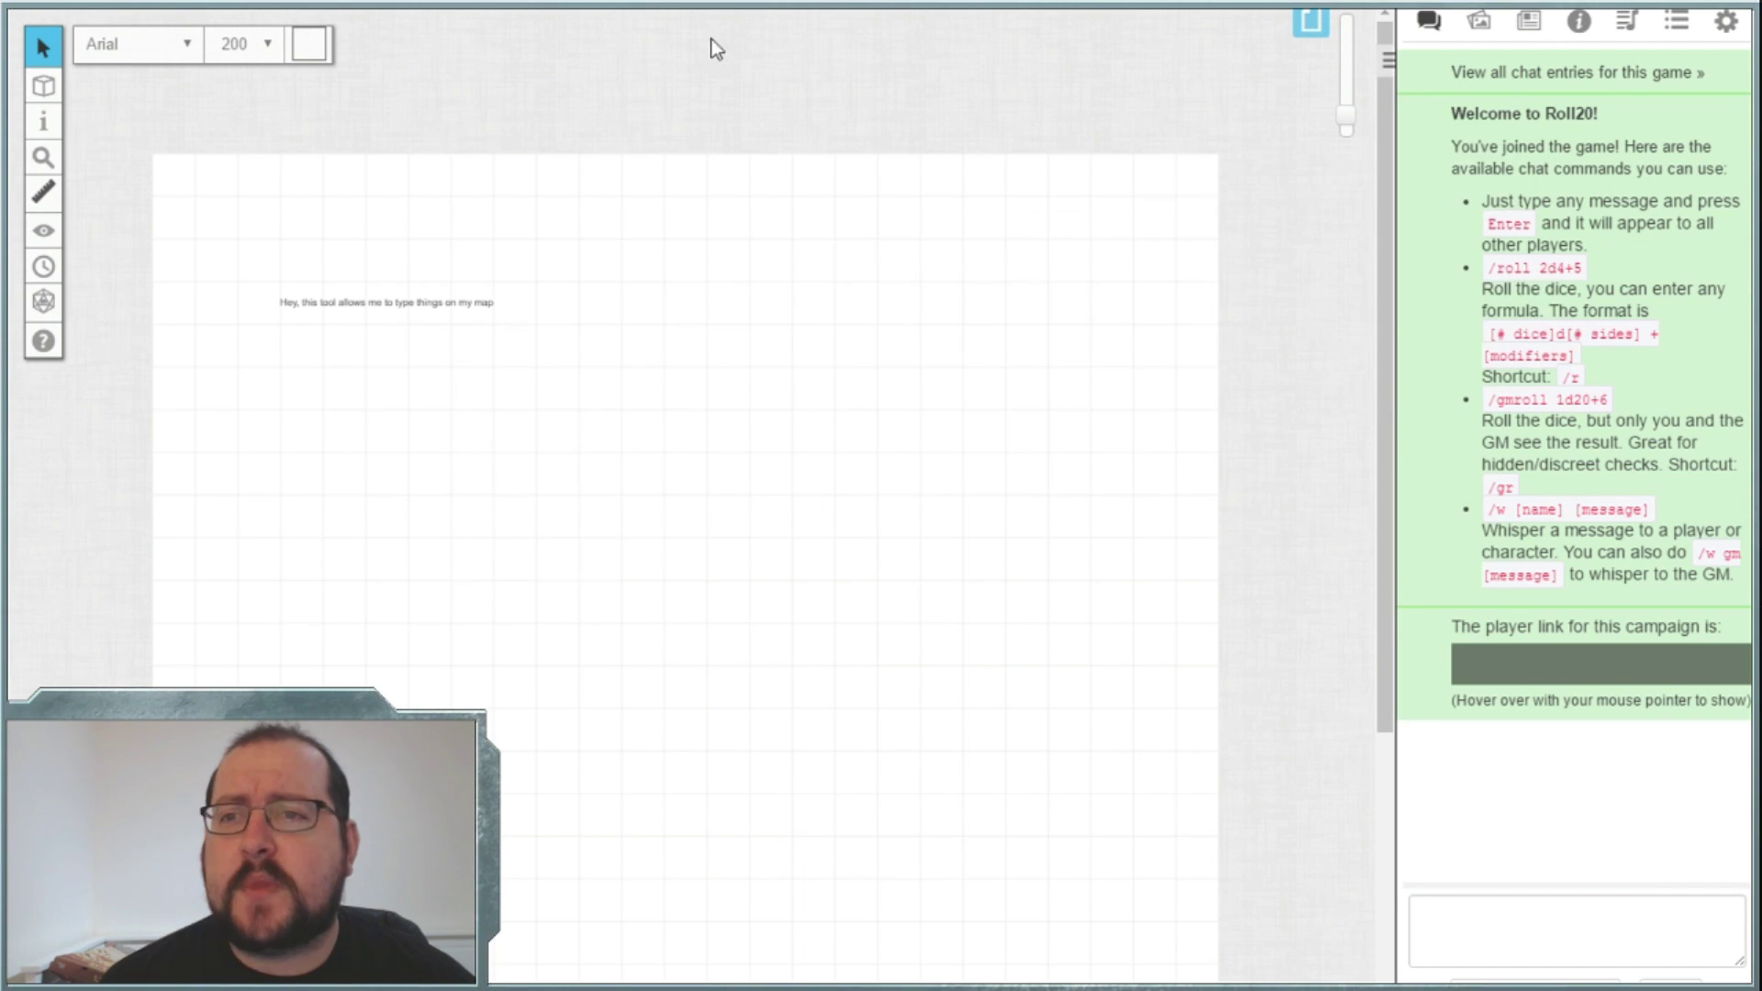
- Create a new untitled page and delete it through its page settings
{"action": "left_click", "coordinate": [1322, 36]}
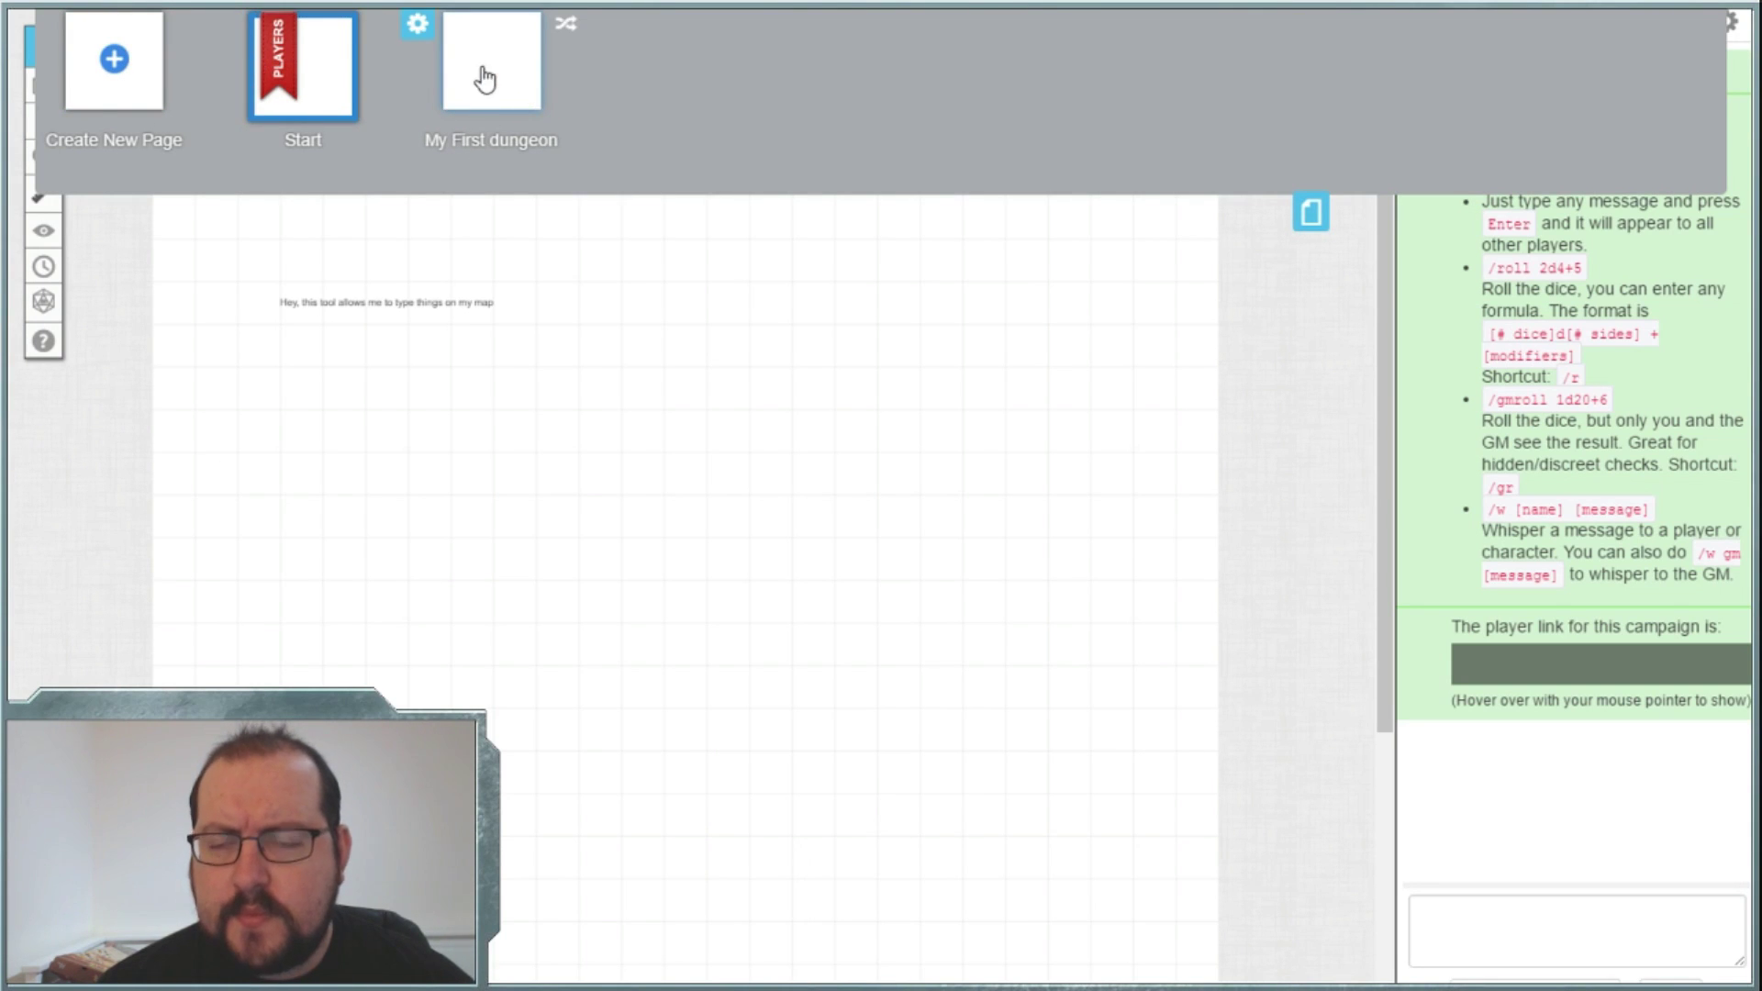
{"action": "left_click", "coordinate": [115, 59]}
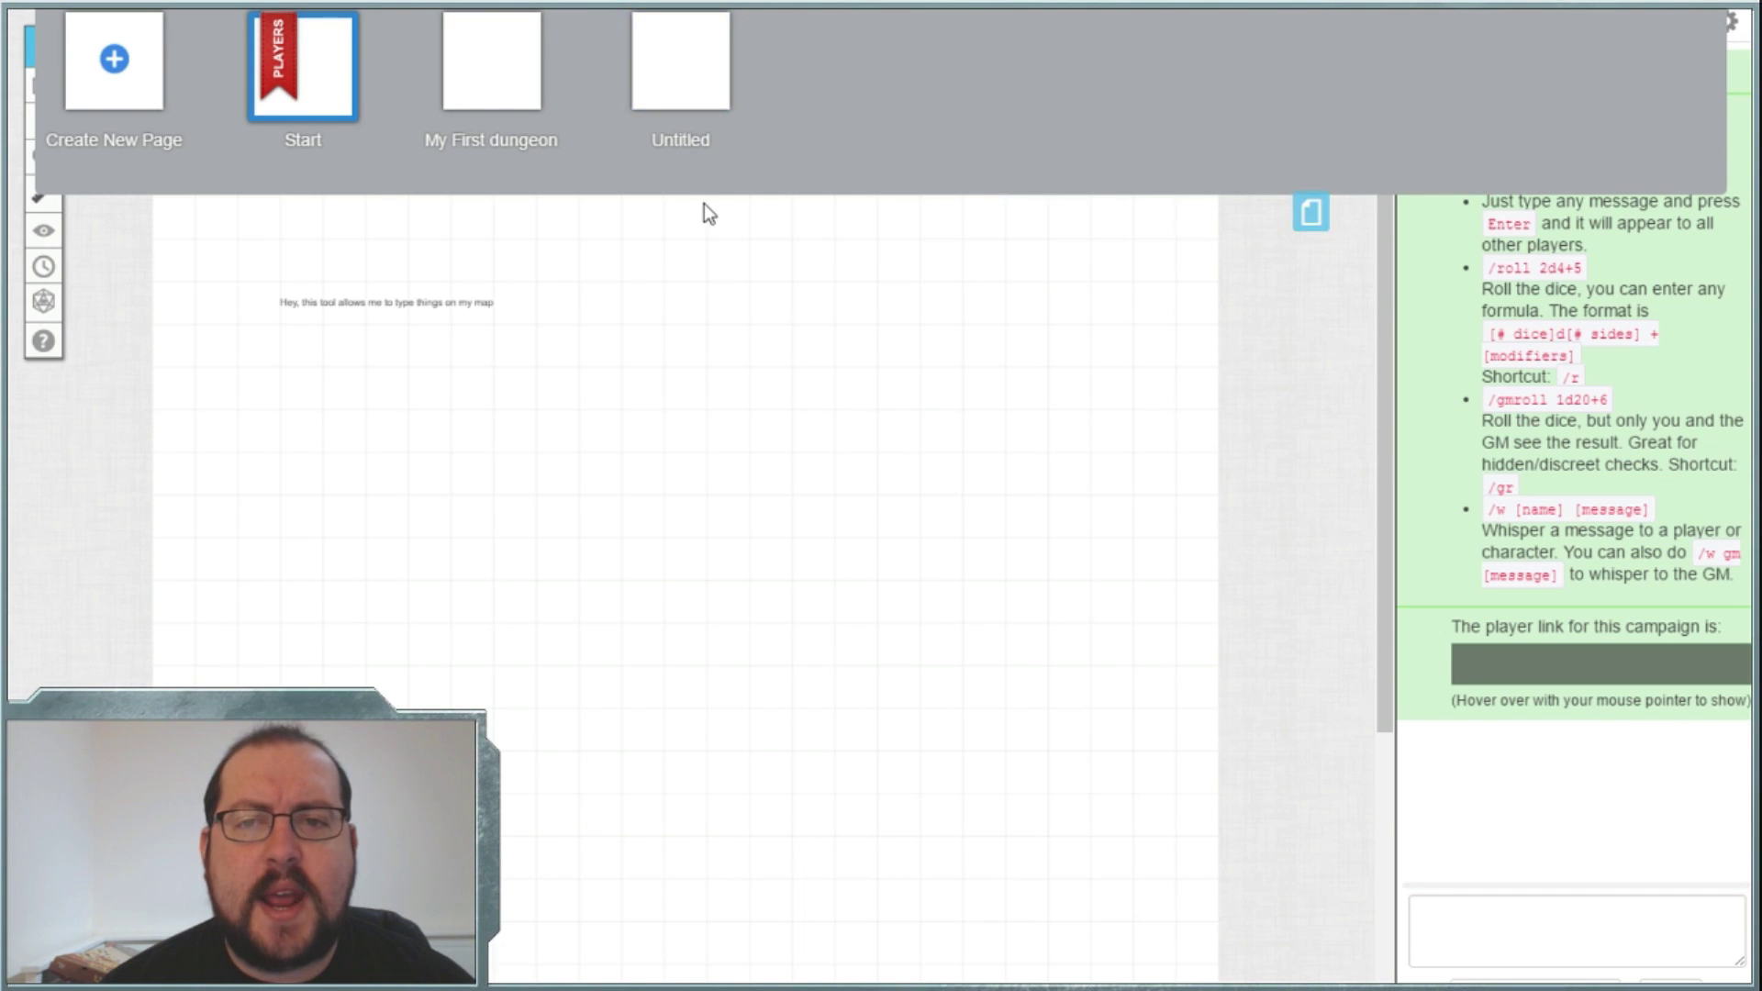
{"action": "left_click", "coordinate": [605, 24]}
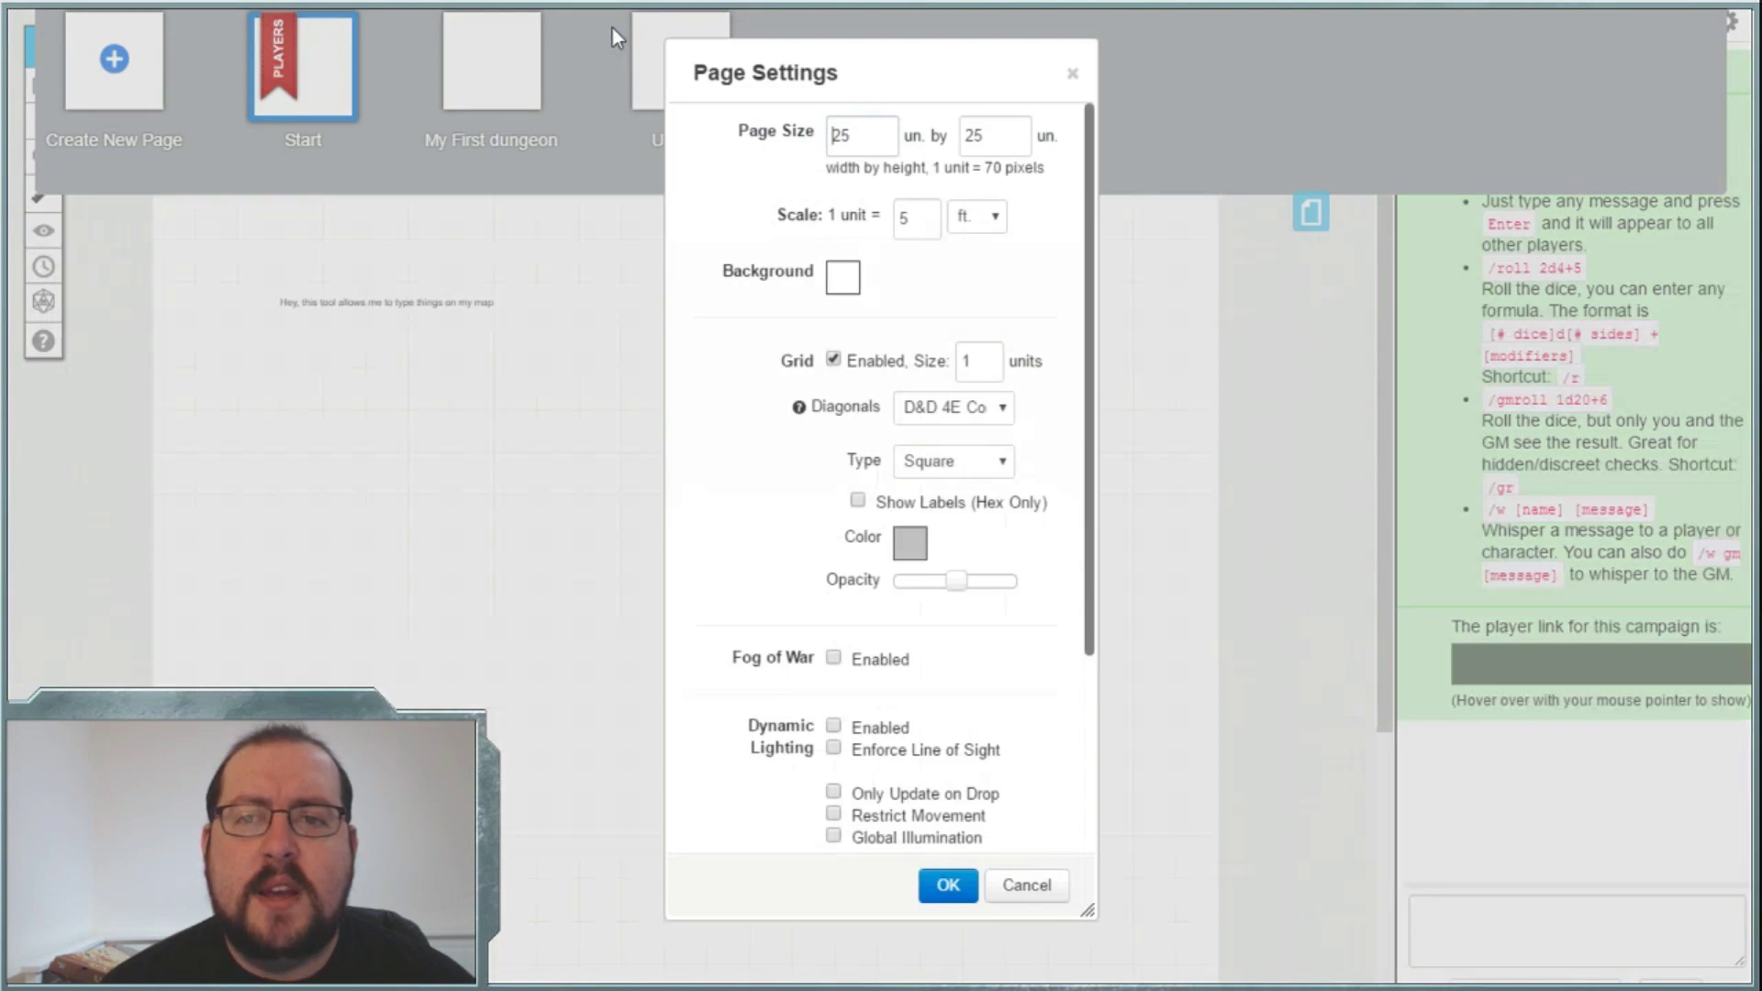
{"action": "scroll", "coordinate": [945, 838], "scroll_direction": "down", "scroll_amount": 3}
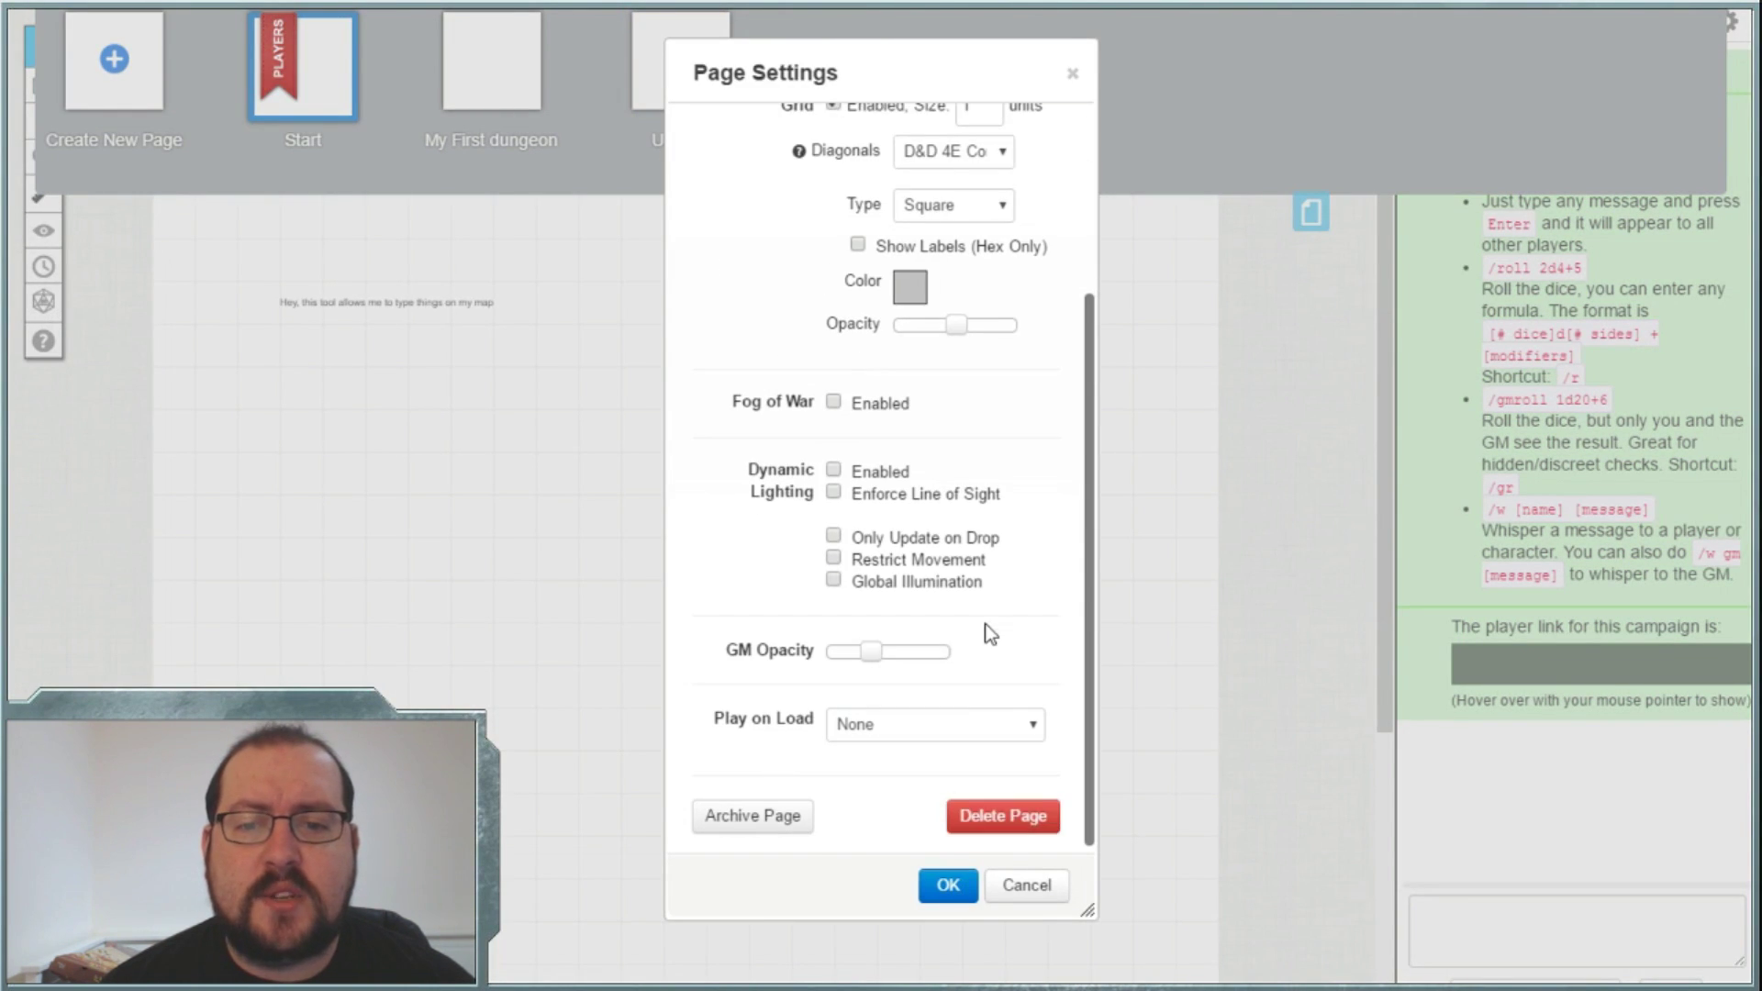
{"action": "left_click", "coordinate": [987, 828]}
{"action": "left_click", "coordinate": [907, 596]}
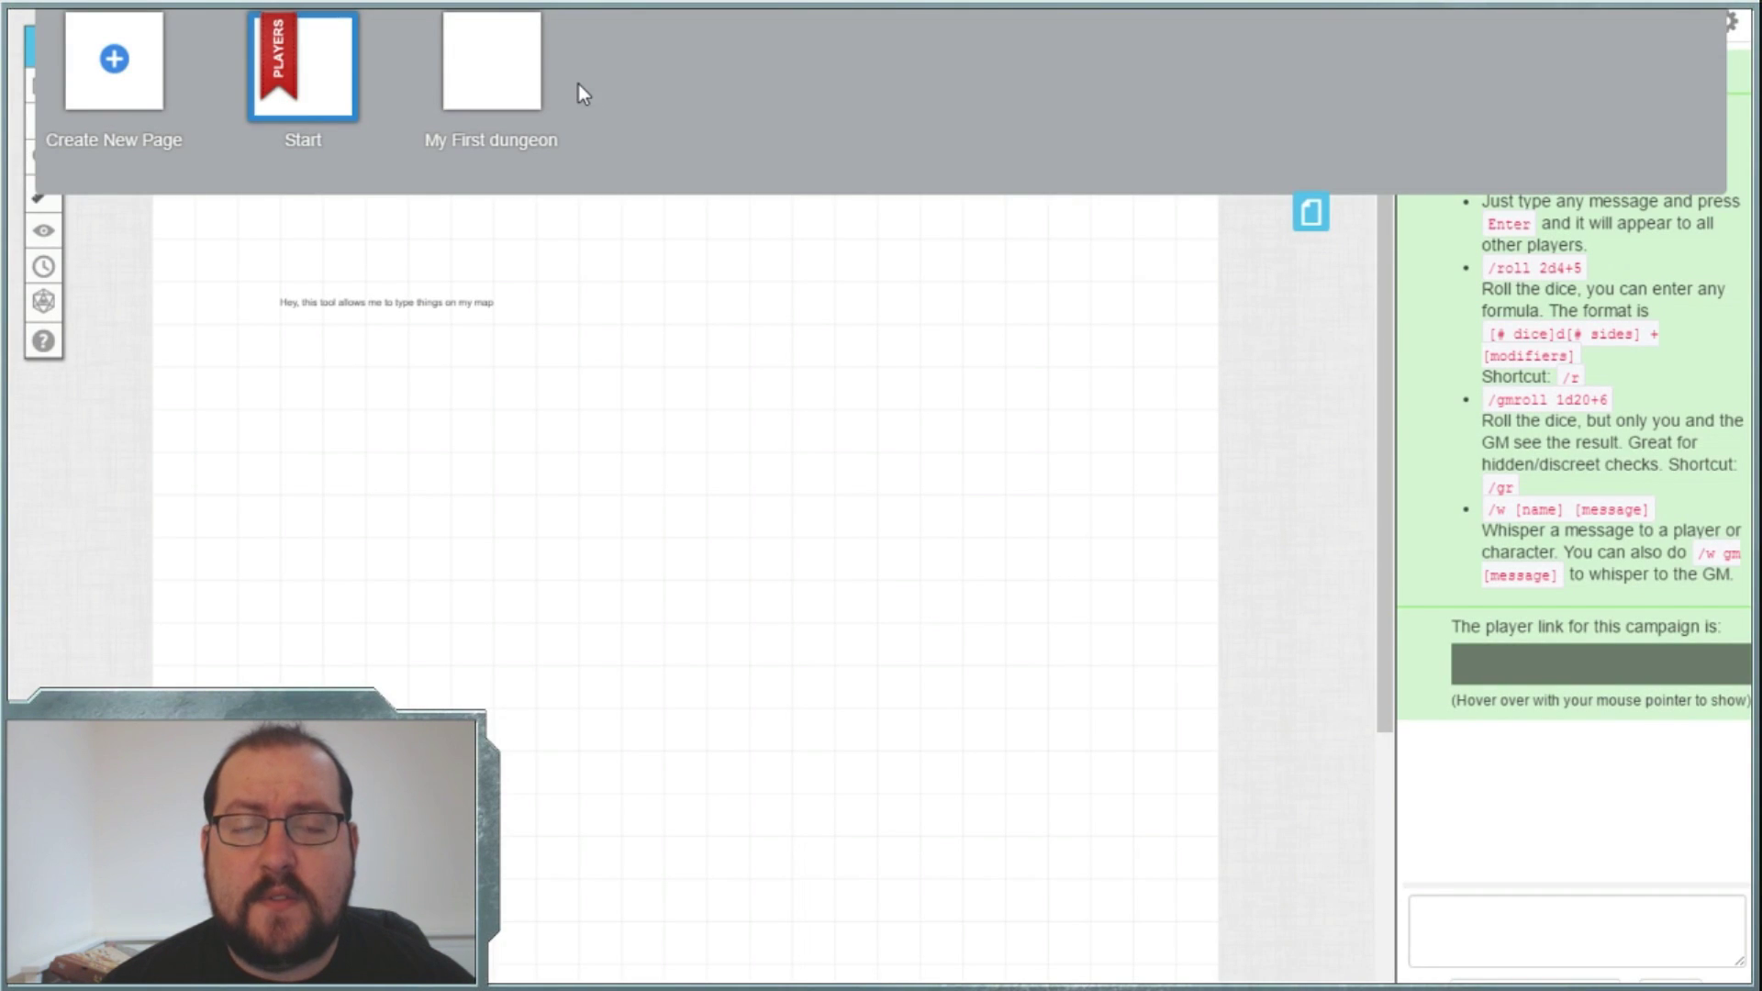
- Rename the page My First dungeon to My First Dungeon, with a capital D
{"action": "mouse_move", "coordinate": [499, 140]}
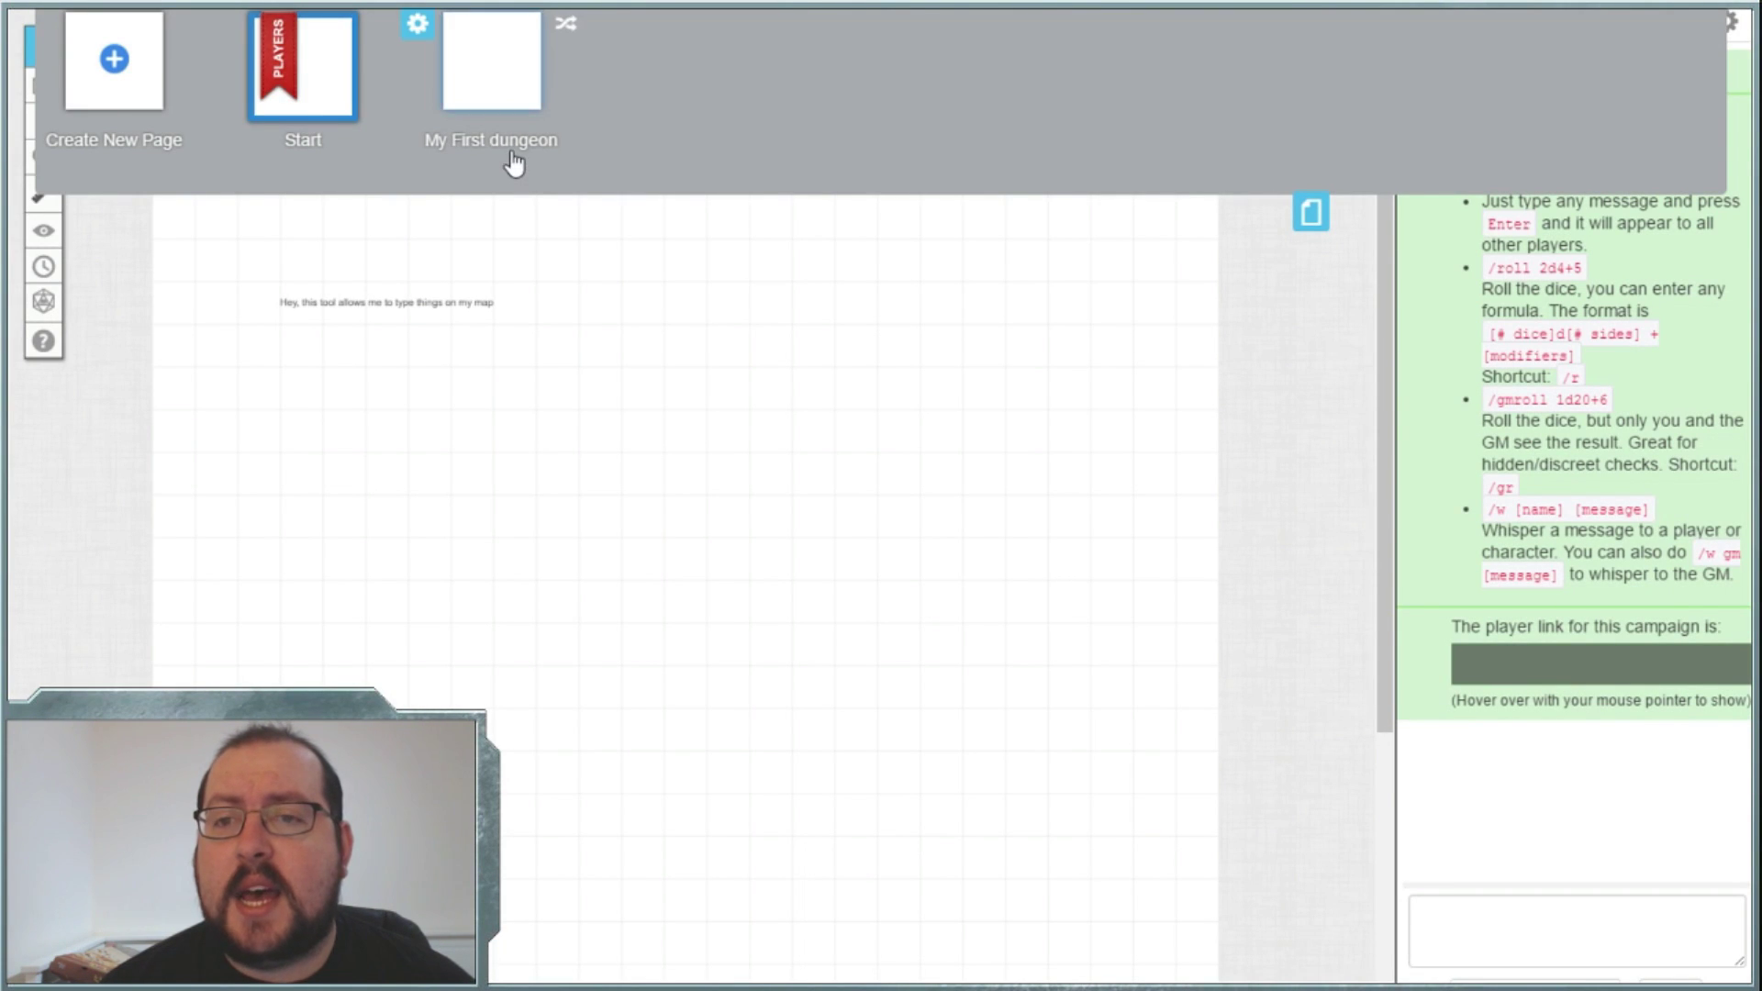
{"action": "left_click", "coordinate": [511, 145]}
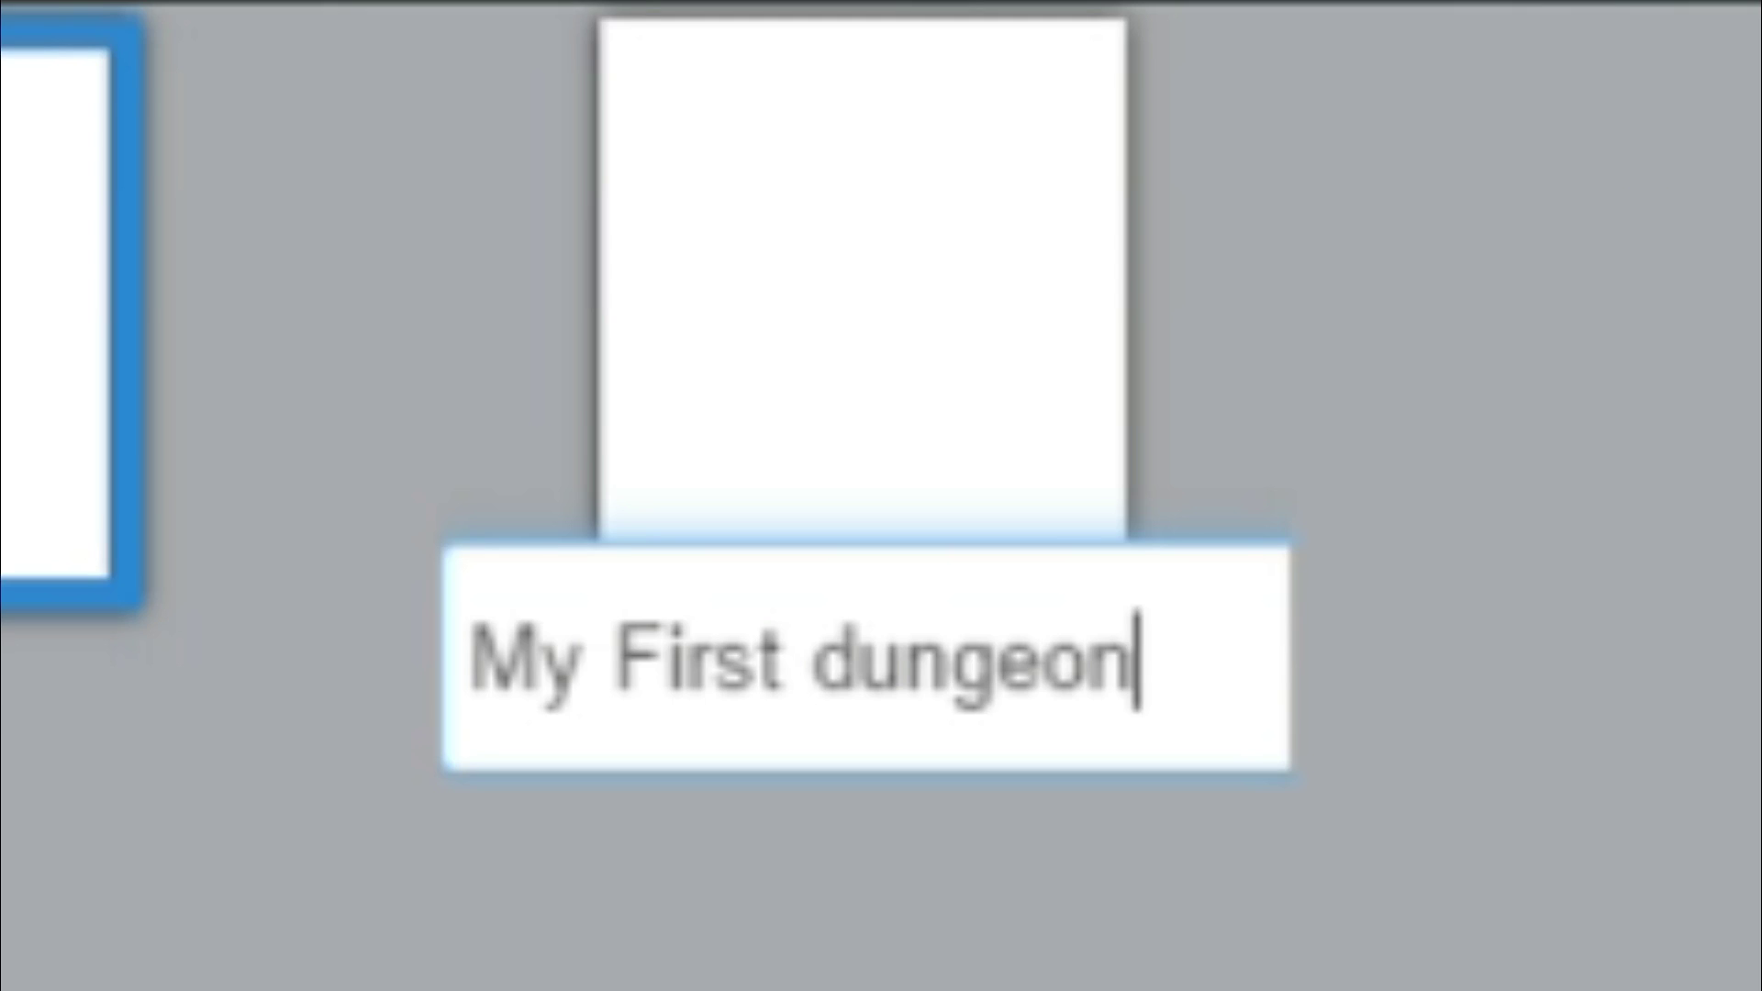
{"action": "key", "text": "Left"}
{"action": "key", "text": "Left"}
{"action": "key", "text": "Left"}
{"action": "key", "text": "Left"}
{"action": "key", "text": "Left"}
{"action": "key", "text": "Left"}
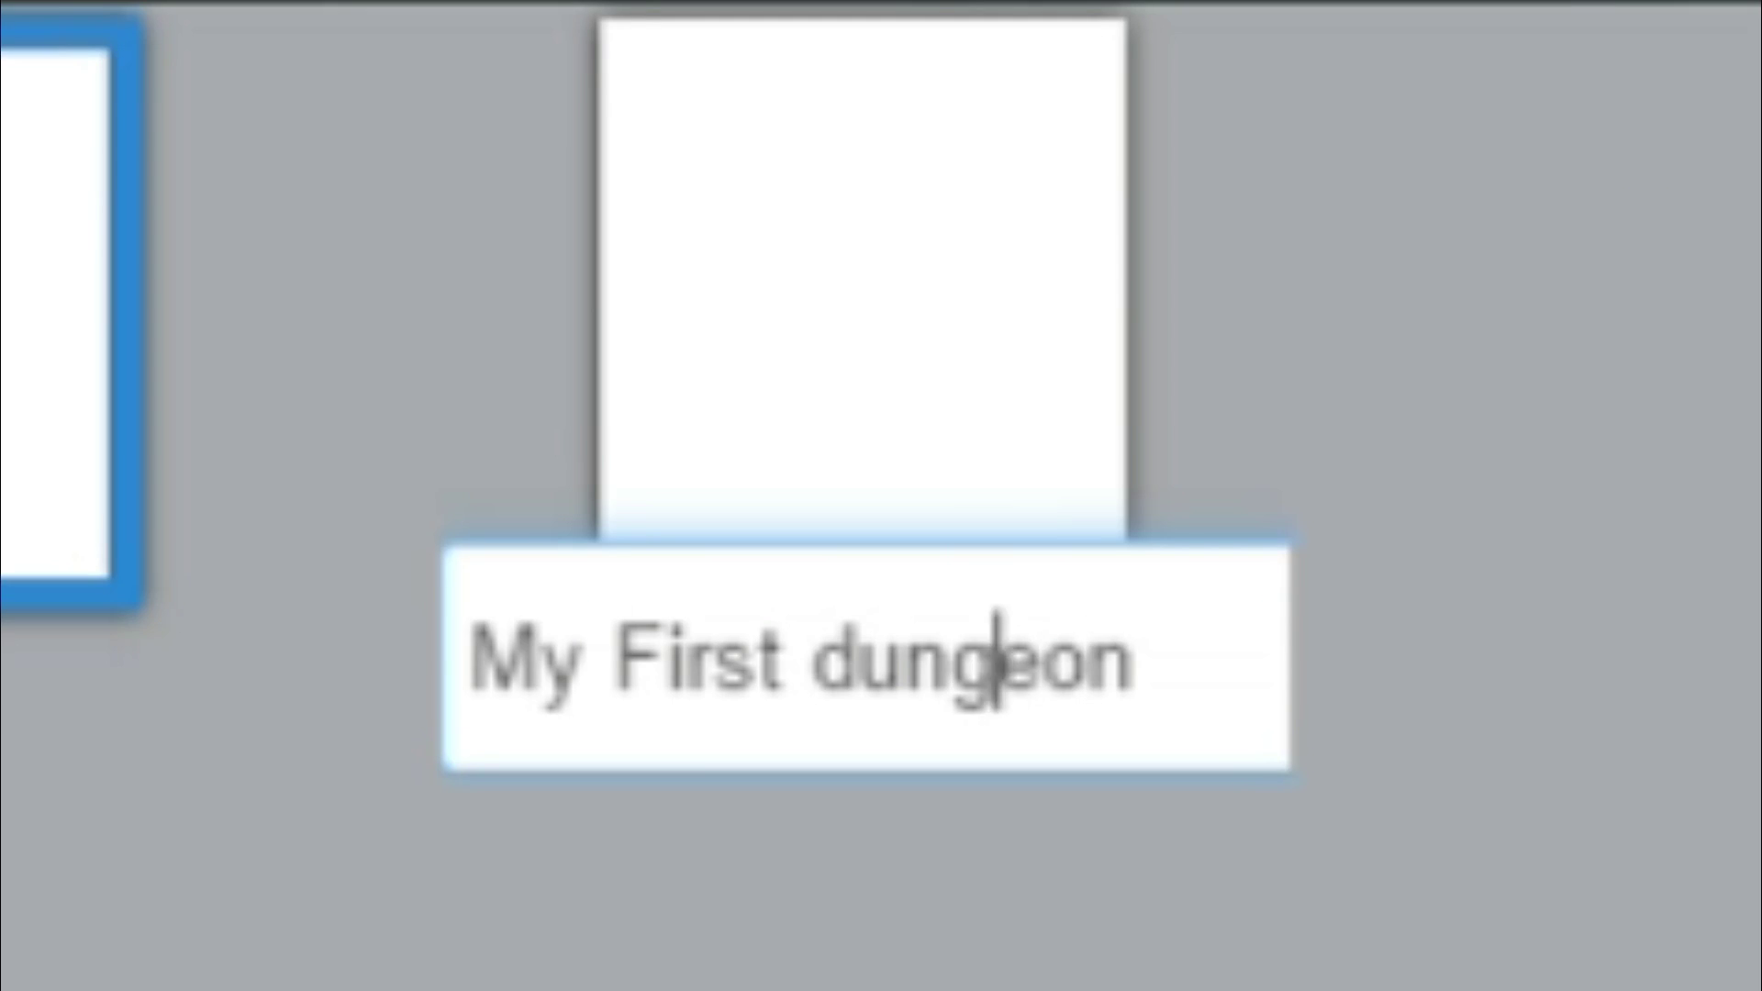
{"action": "key", "text": "Left"}
{"action": "key", "text": "Delete"}
{"action": "type", "text": "d"}
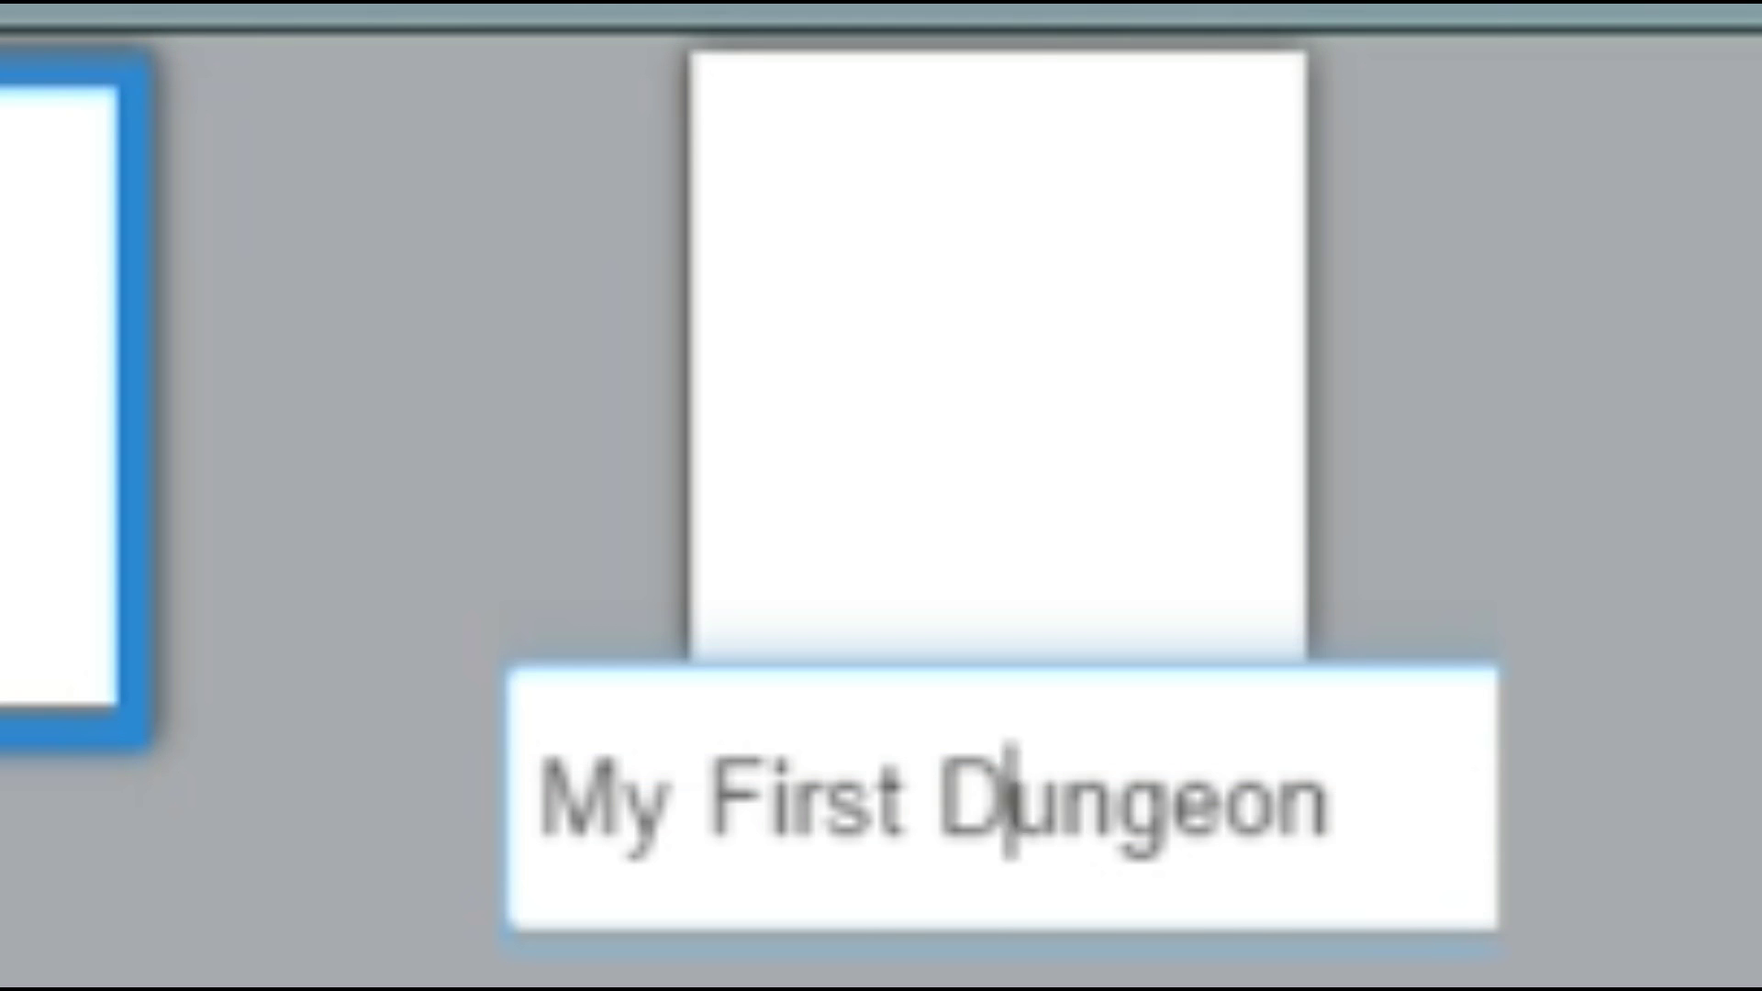
{"action": "key", "text": "Return"}
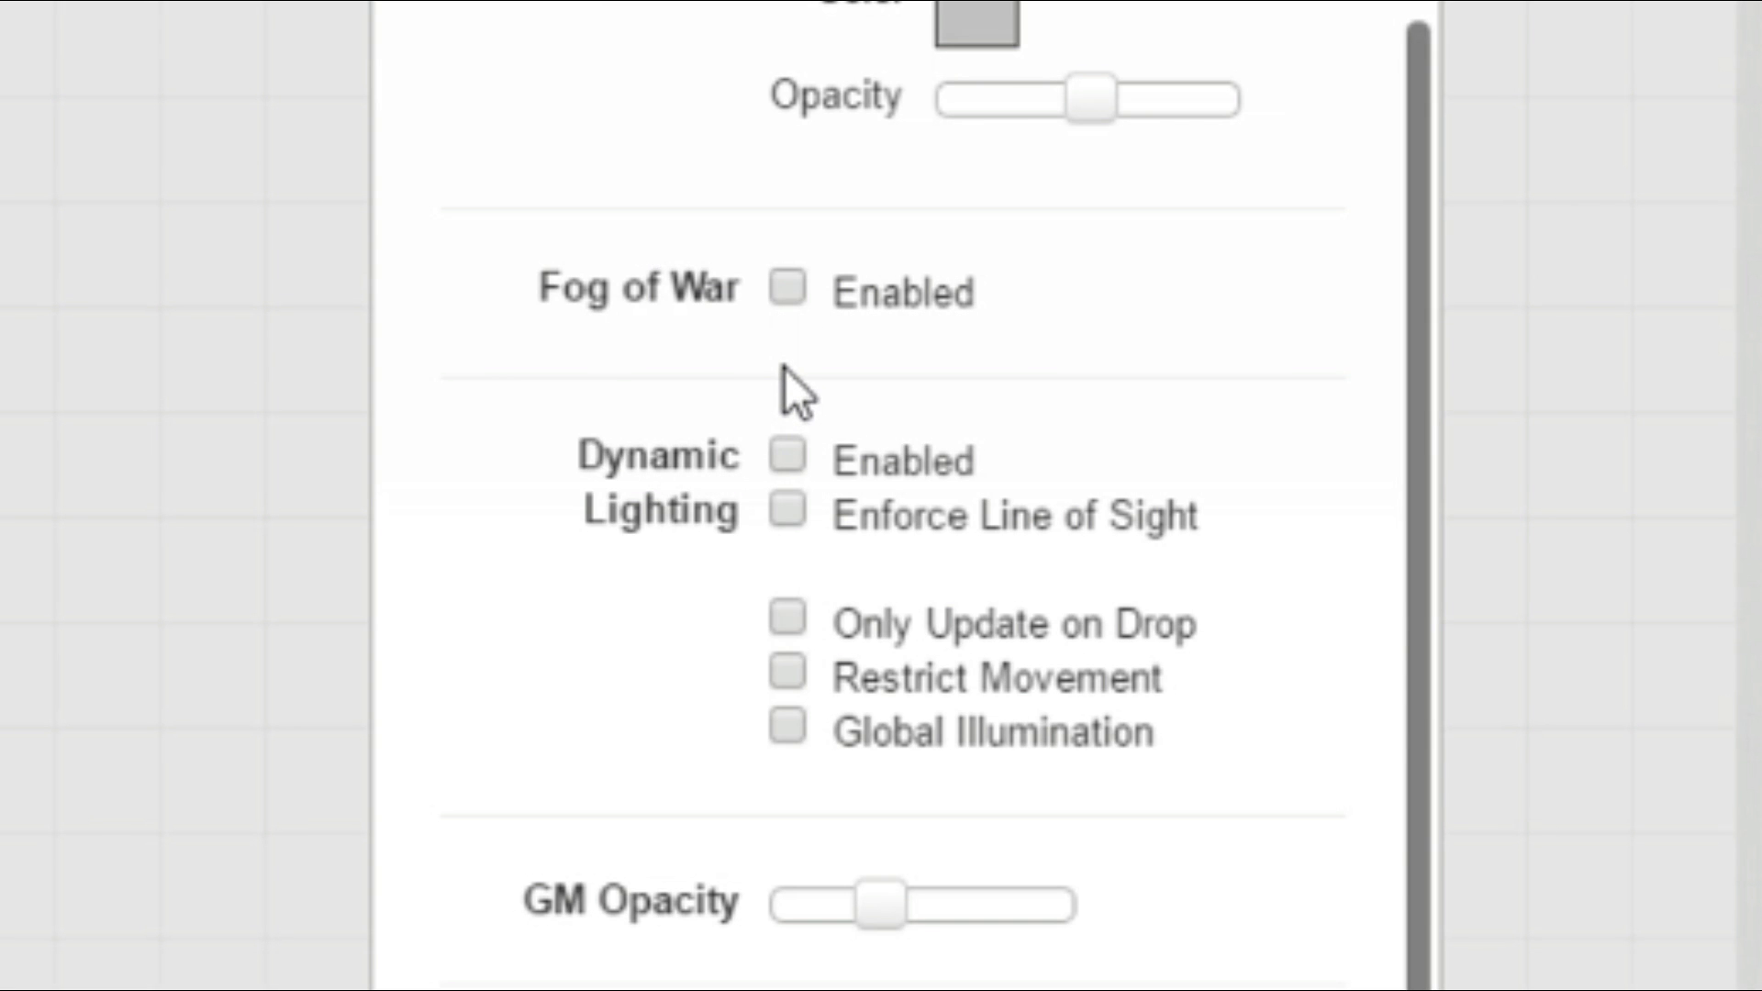
- Enable the page's Dynamic Lighting with Enforce Line of Sight, Only Update on Drop and Restrict Movement, and save the page settings
{"action": "left_click", "coordinate": [787, 456]}
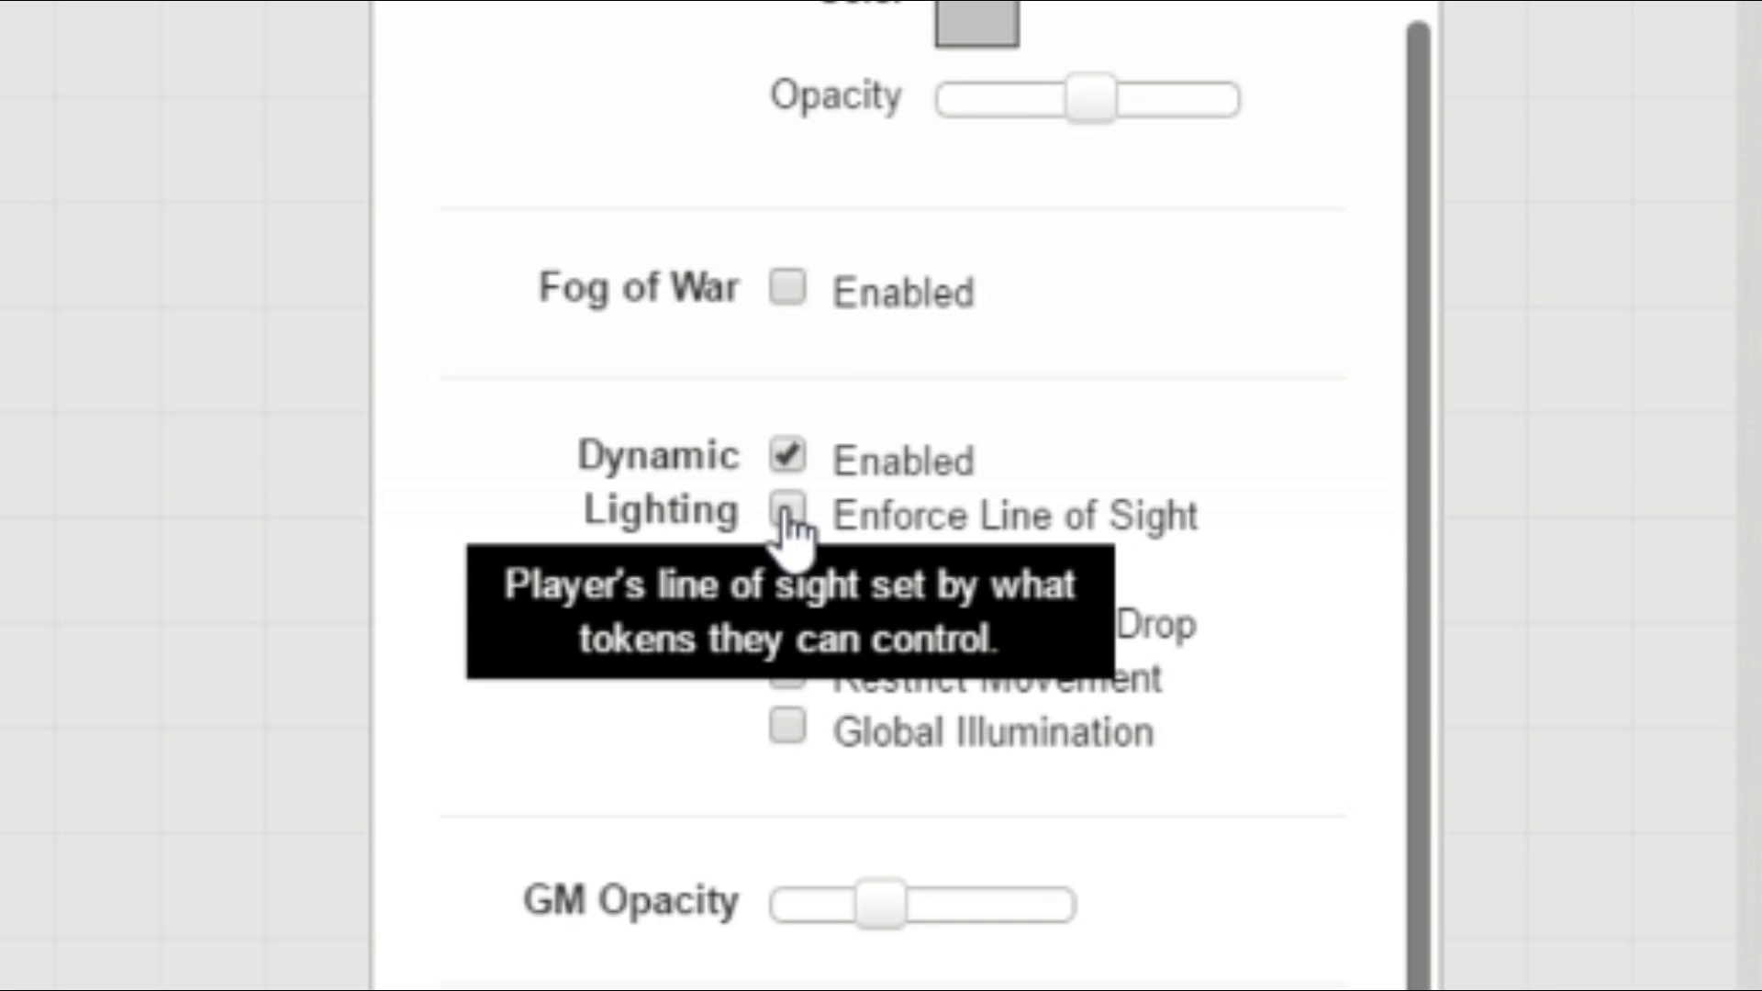
{"action": "left_click", "coordinate": [787, 510]}
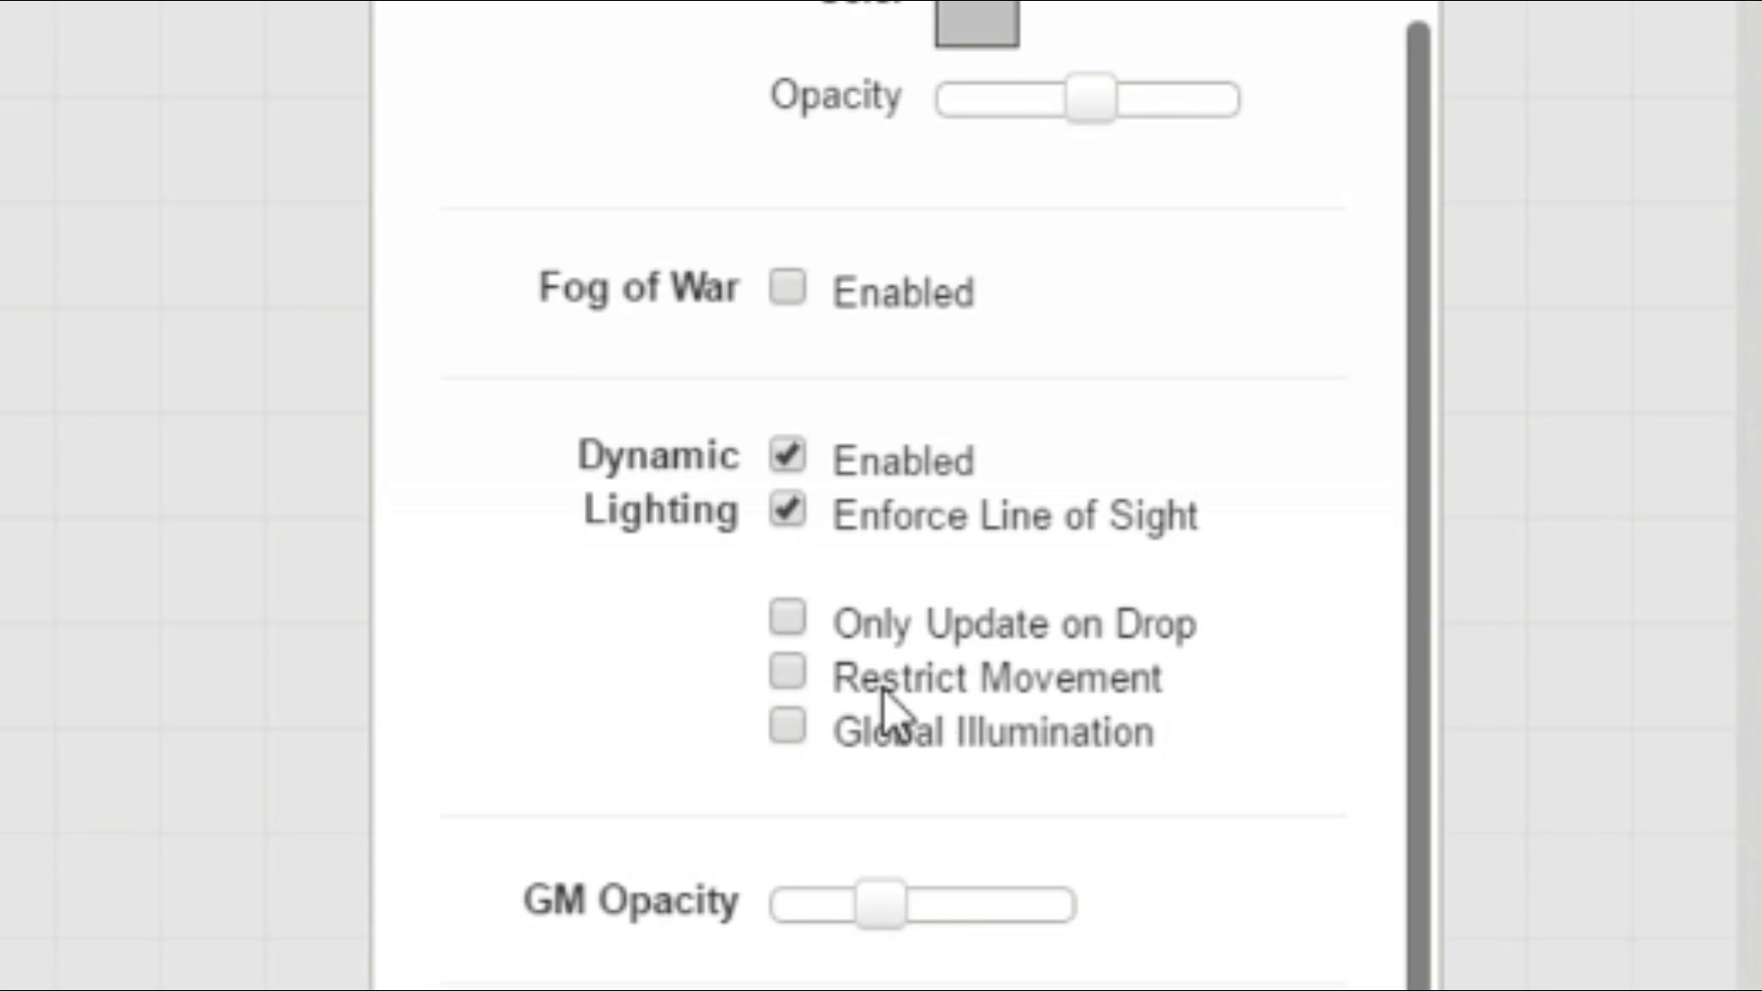
{"action": "left_click", "coordinate": [789, 617]}
{"action": "left_click", "coordinate": [785, 680]}
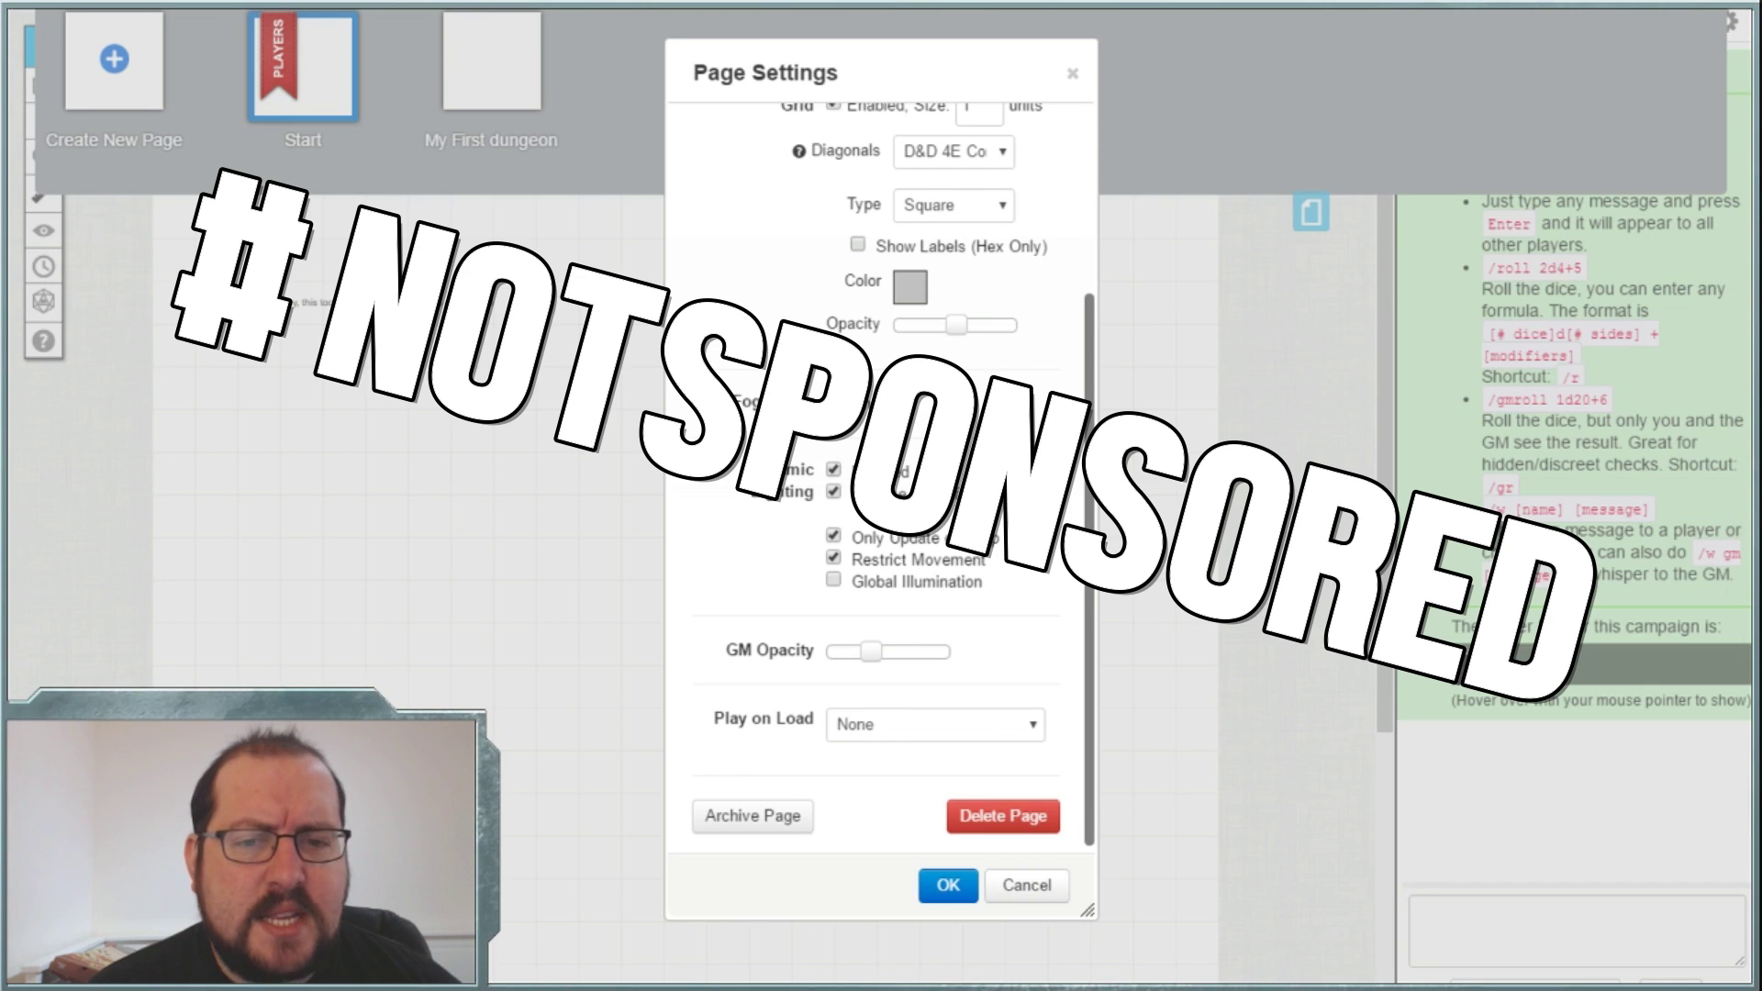
{"action": "scroll", "coordinate": [932, 500], "scroll_direction": "up", "scroll_amount": 3}
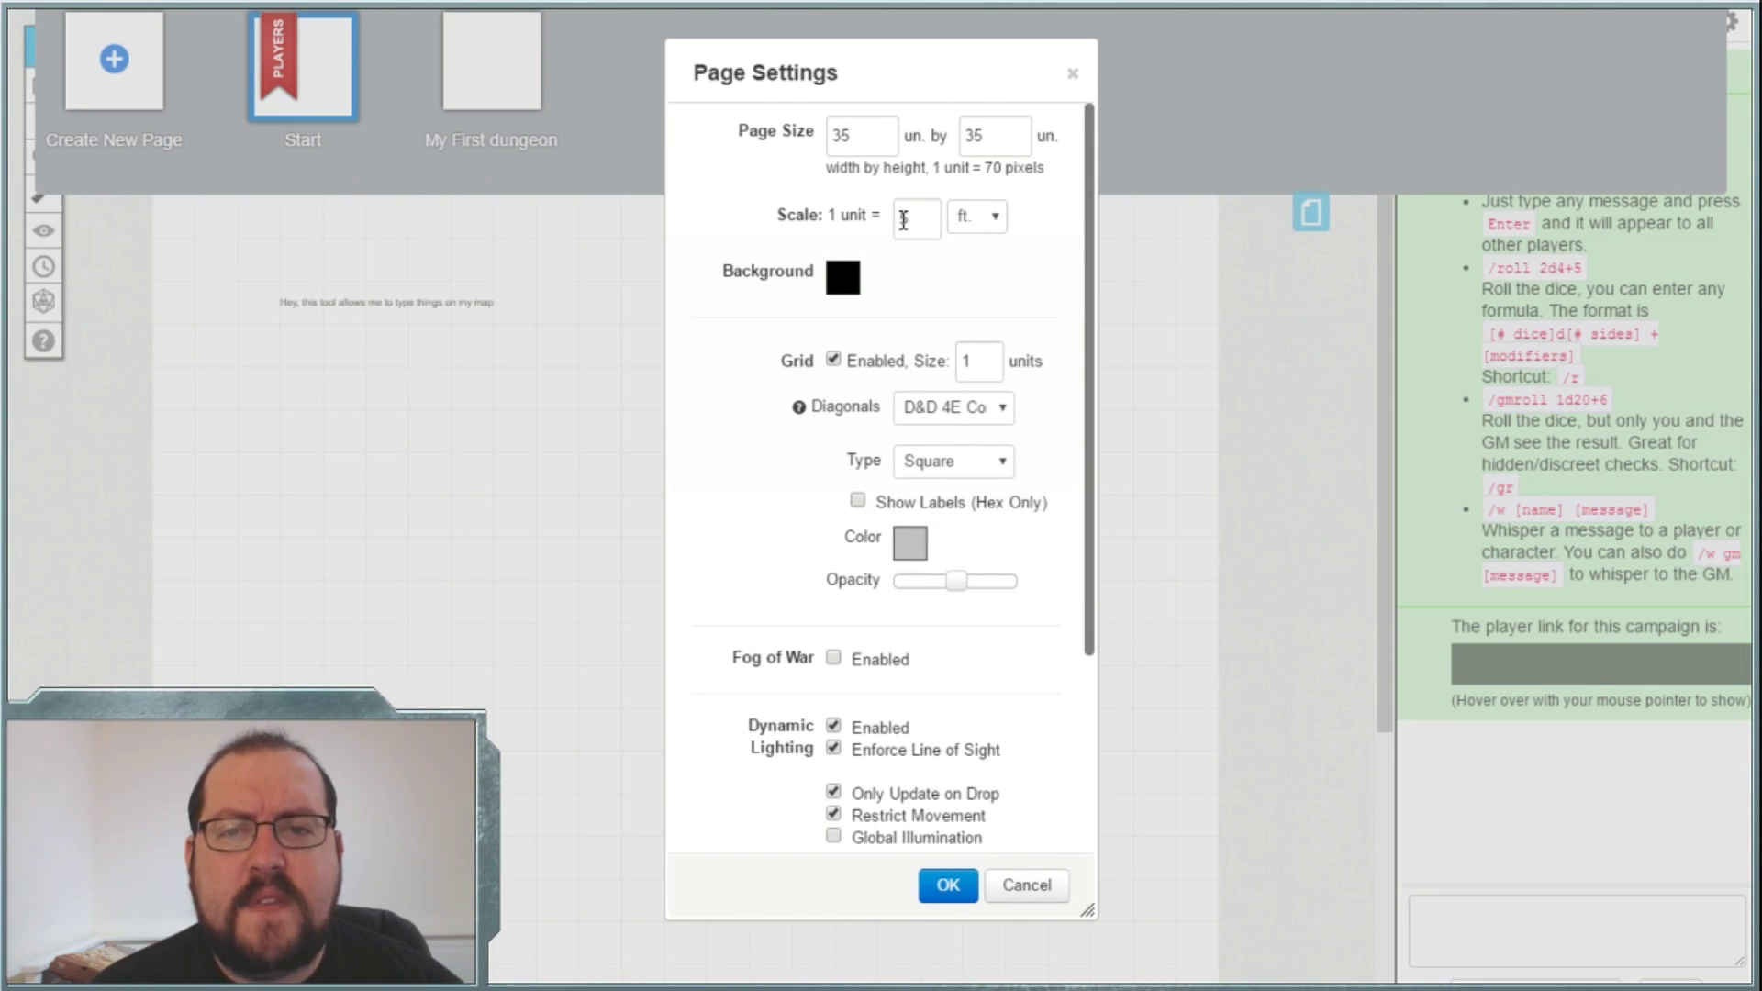
{"action": "scroll", "coordinate": [850, 275], "scroll_direction": "down", "scroll_amount": 3}
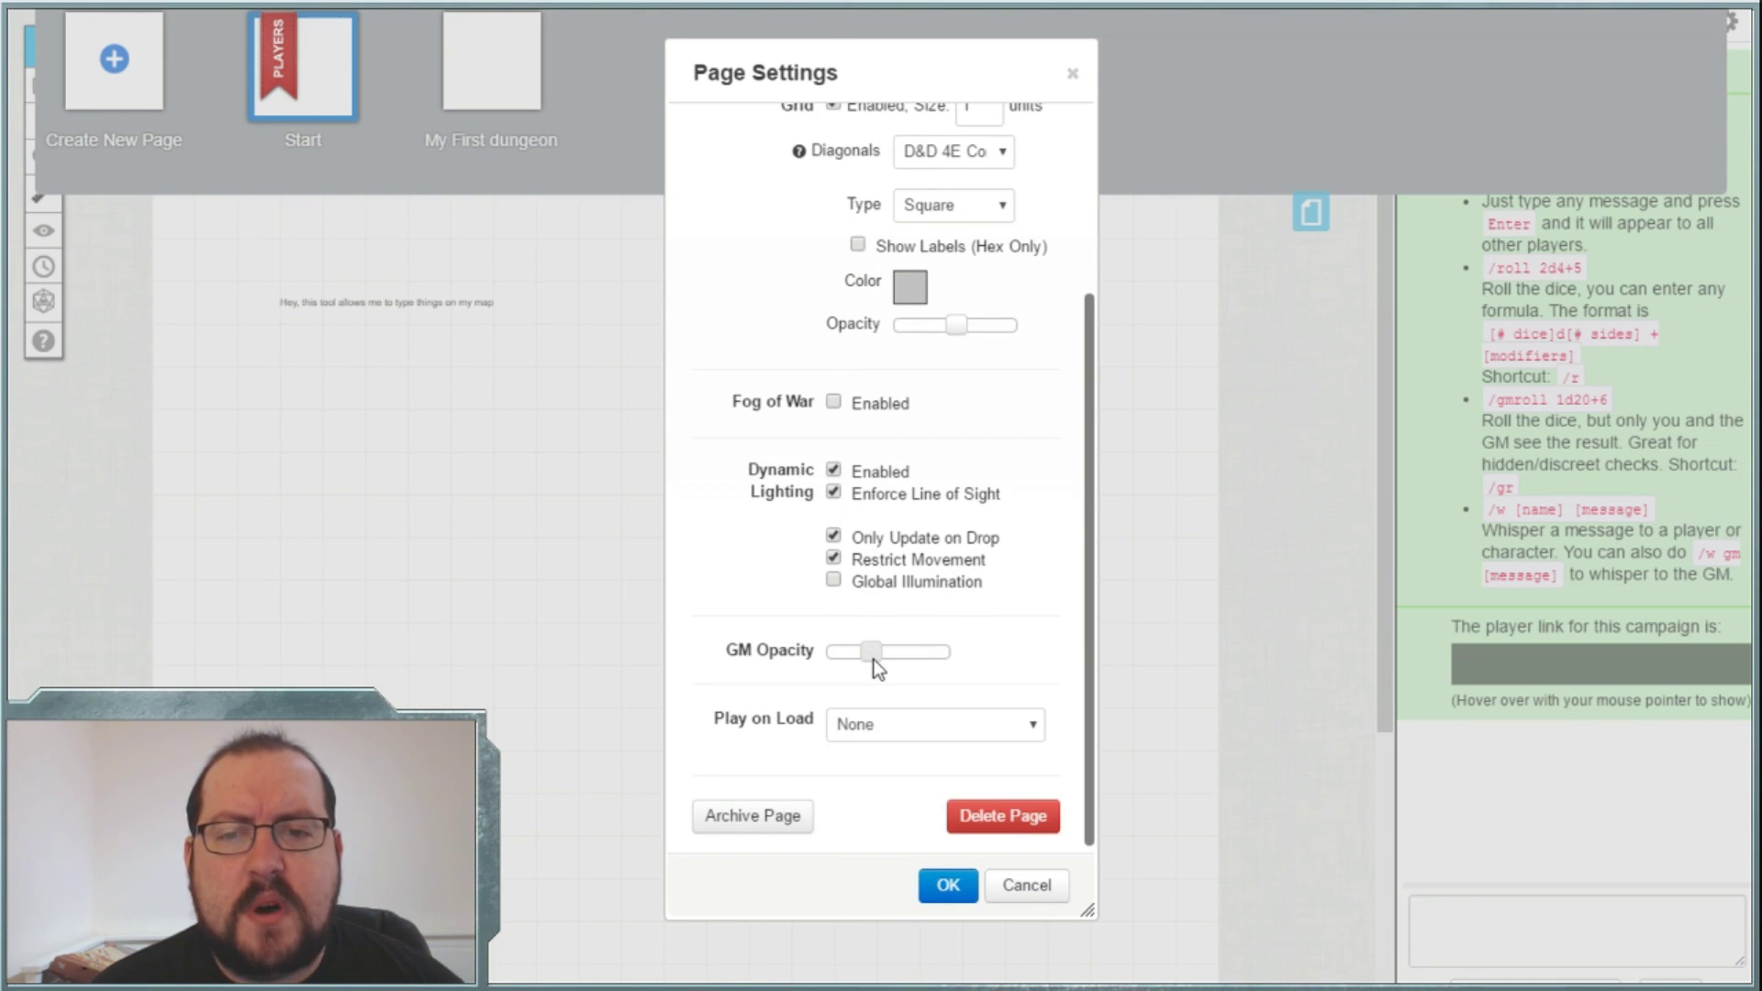
{"action": "left_click", "coordinate": [948, 885]}
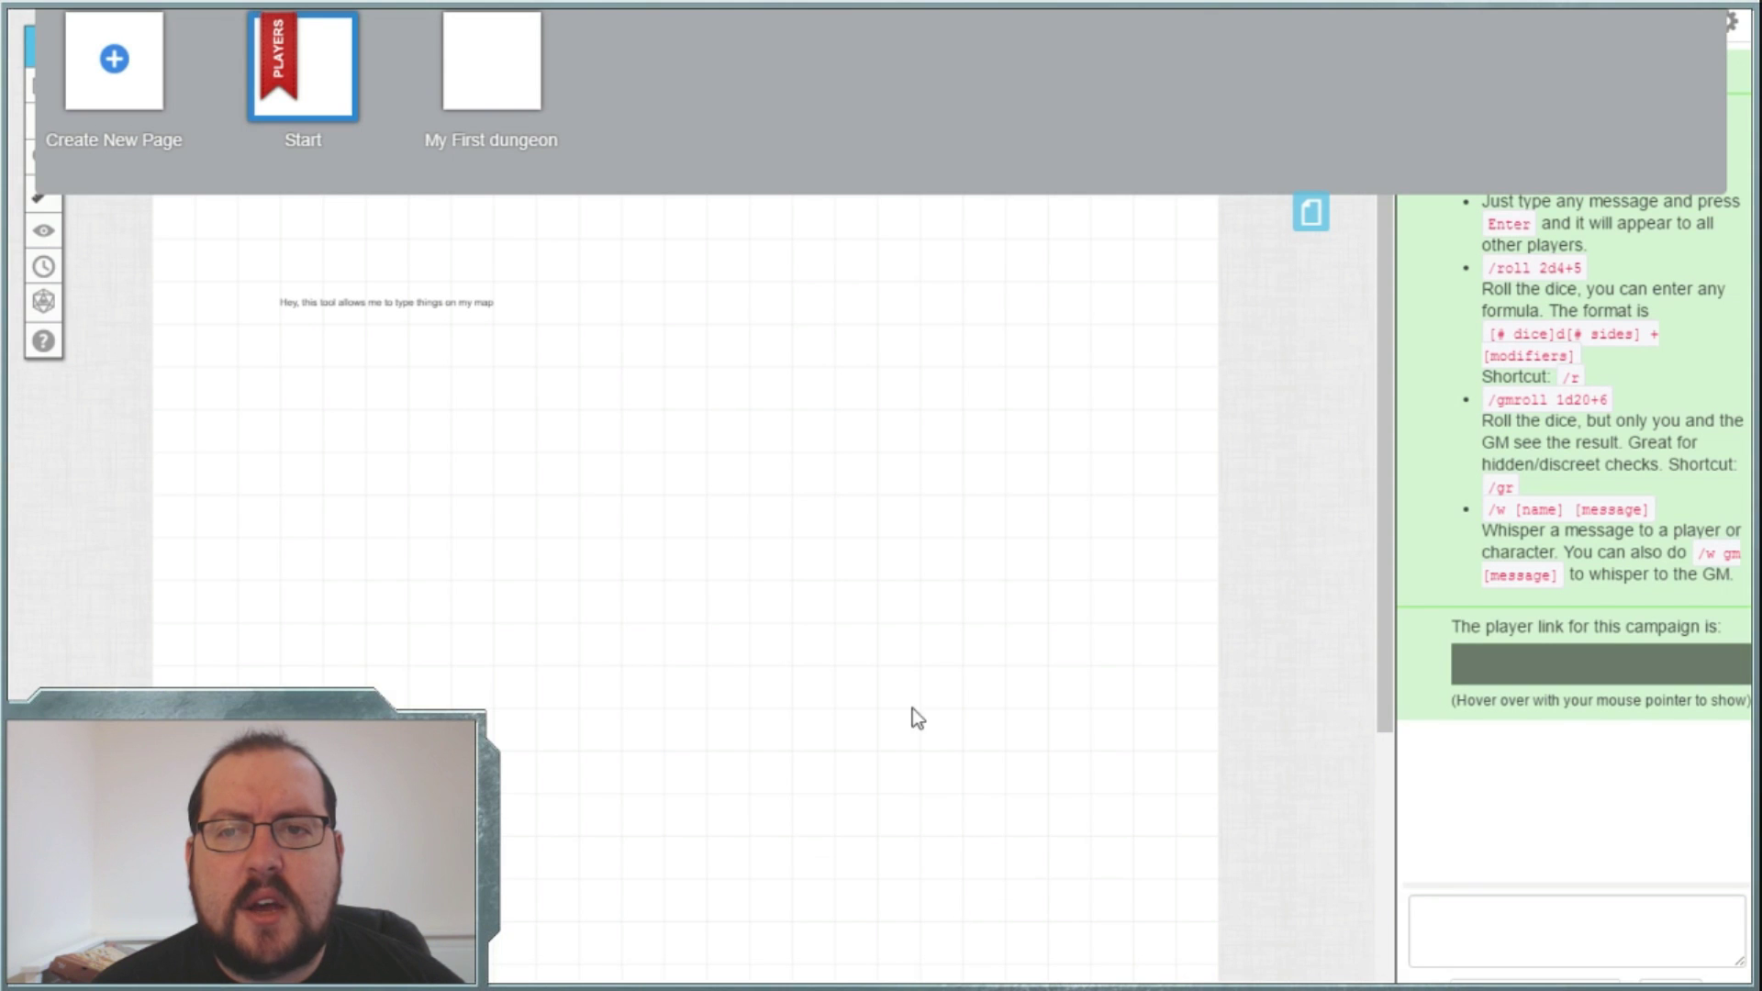
- Open the My First dungeon page and set up the Polygon/Line tool with a blue stroke color
{"action": "left_click", "coordinate": [481, 62]}
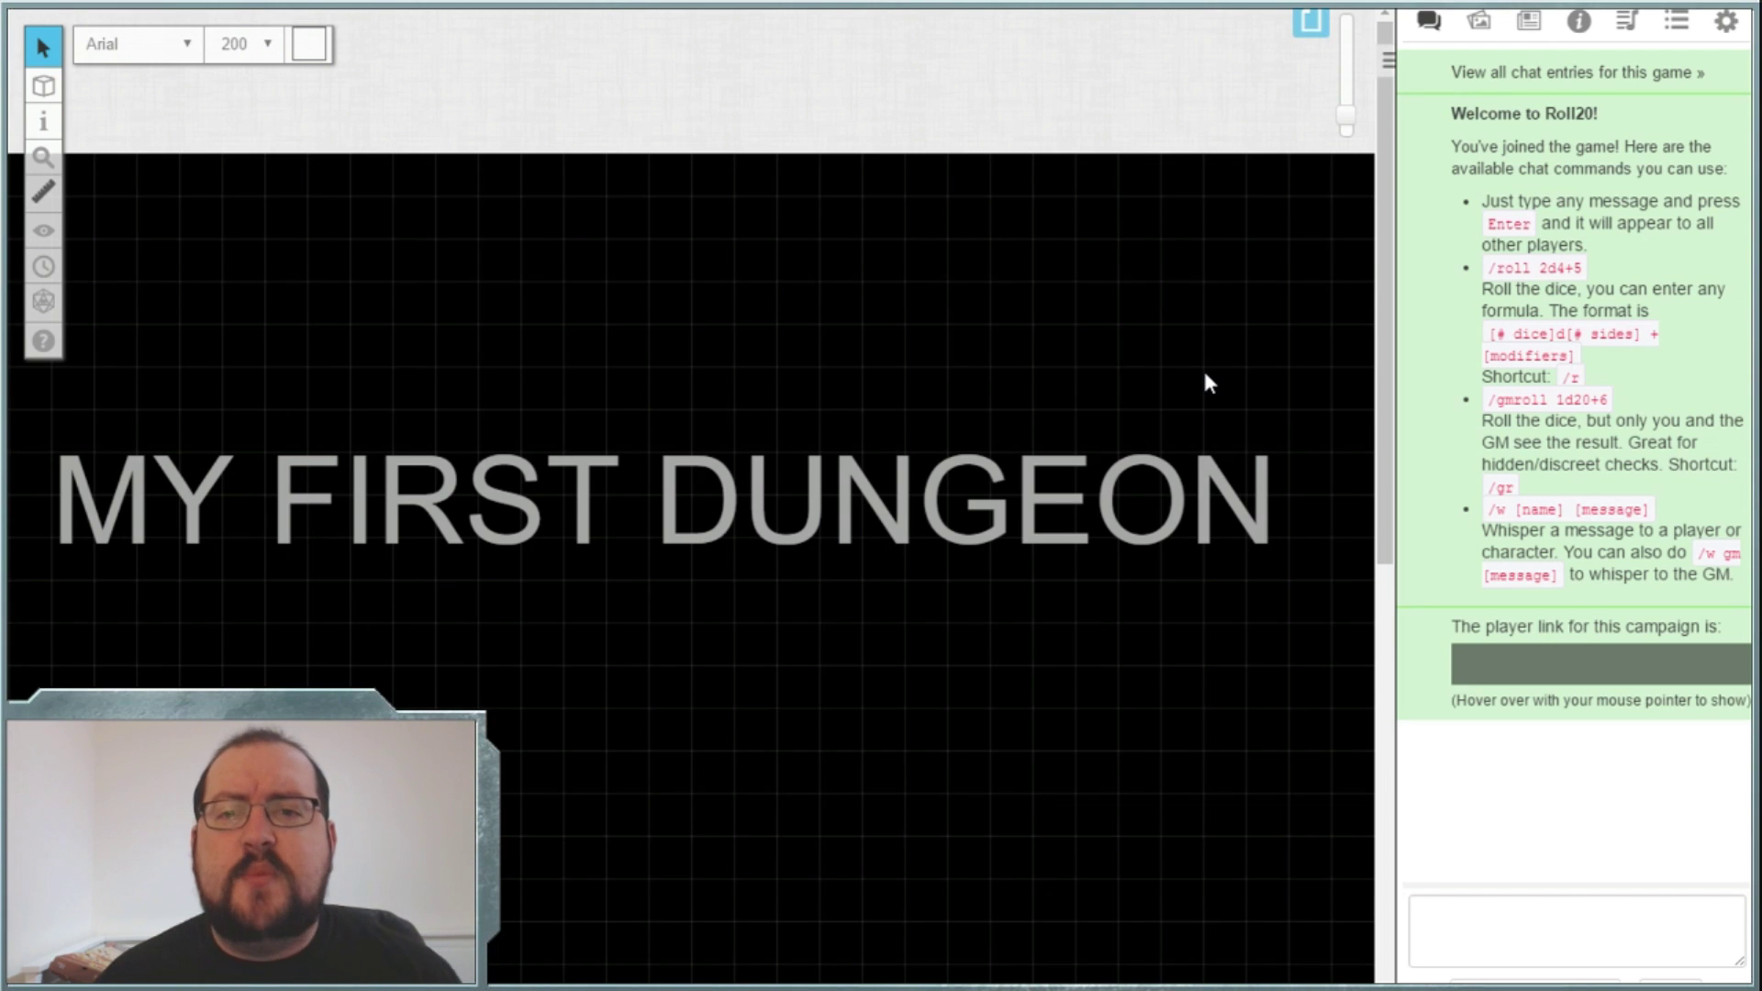
{"action": "left_click", "coordinate": [957, 474]}
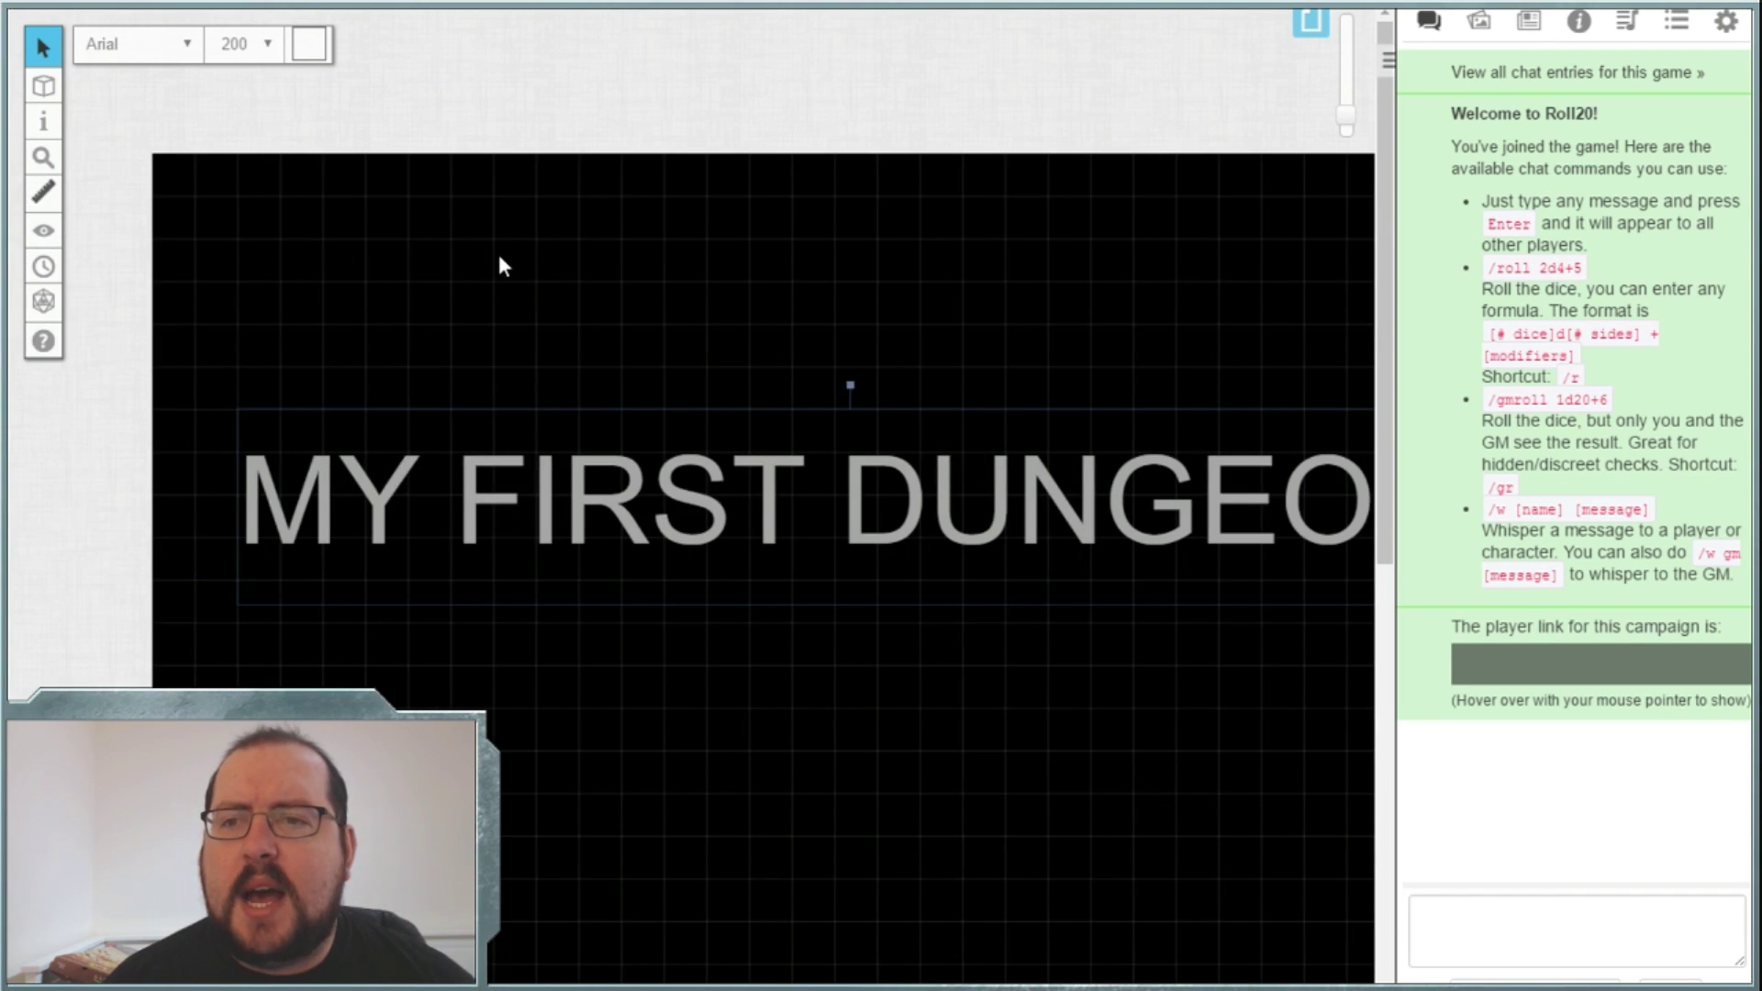
{"action": "mouse_move", "coordinate": [41, 90]}
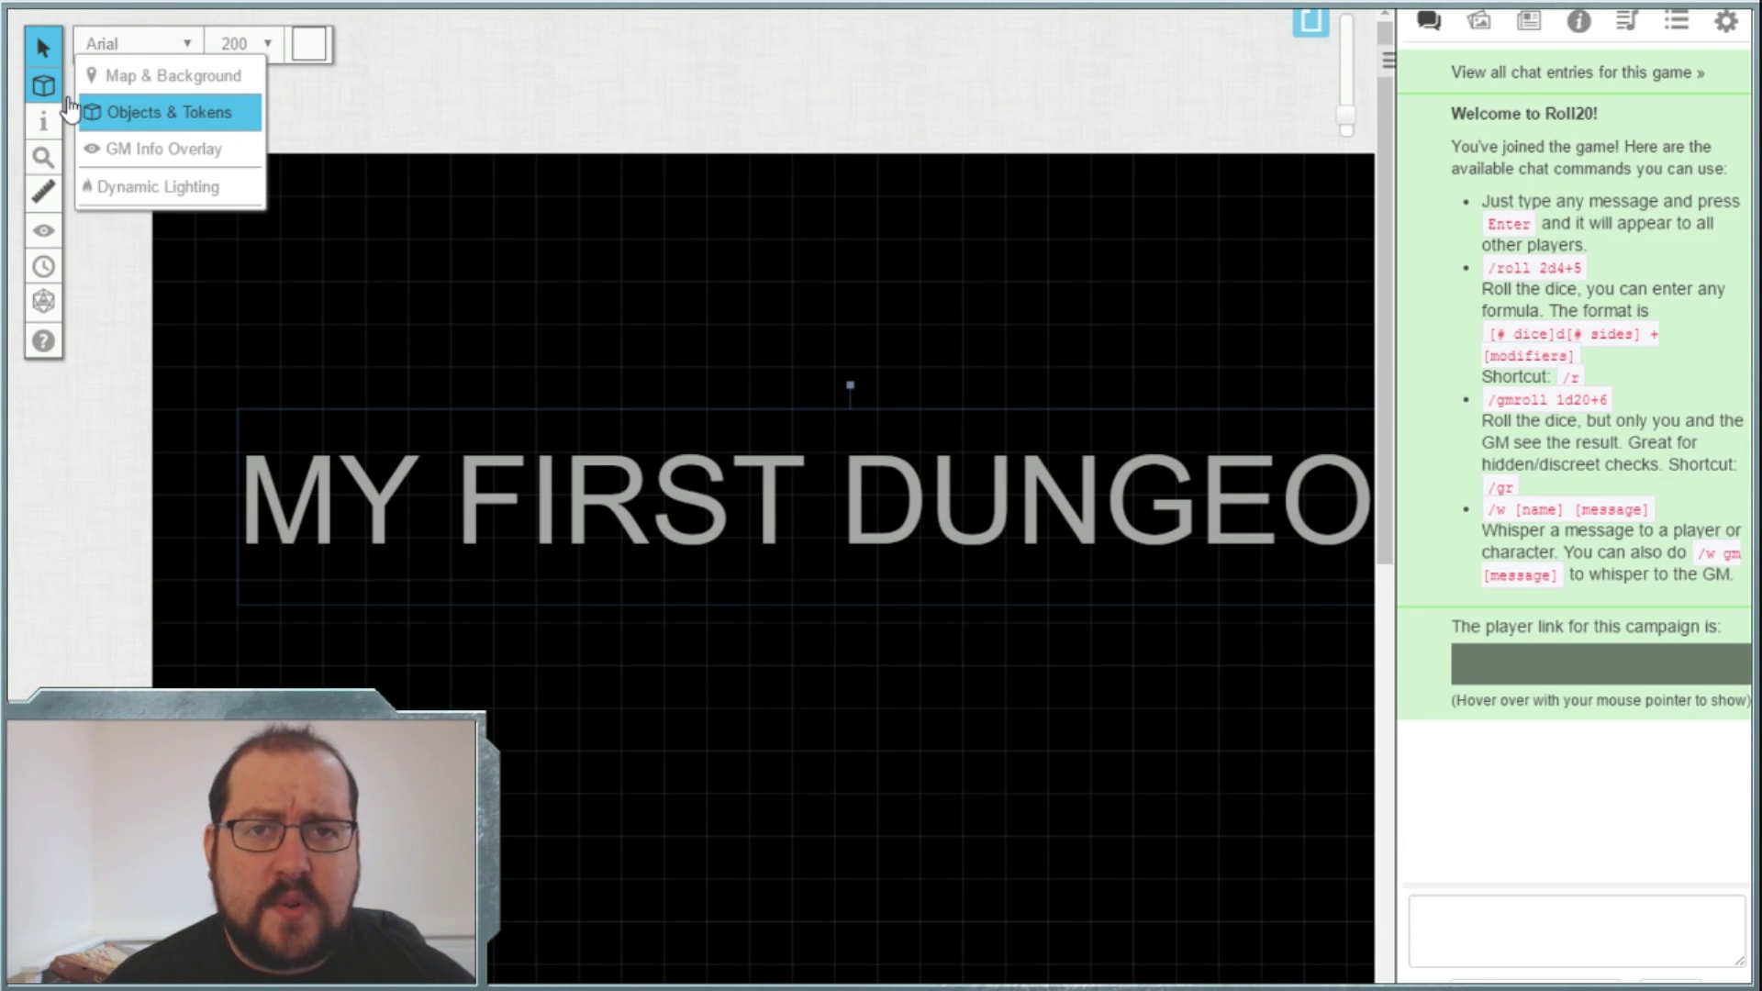
{"action": "mouse_move", "coordinate": [46, 127]}
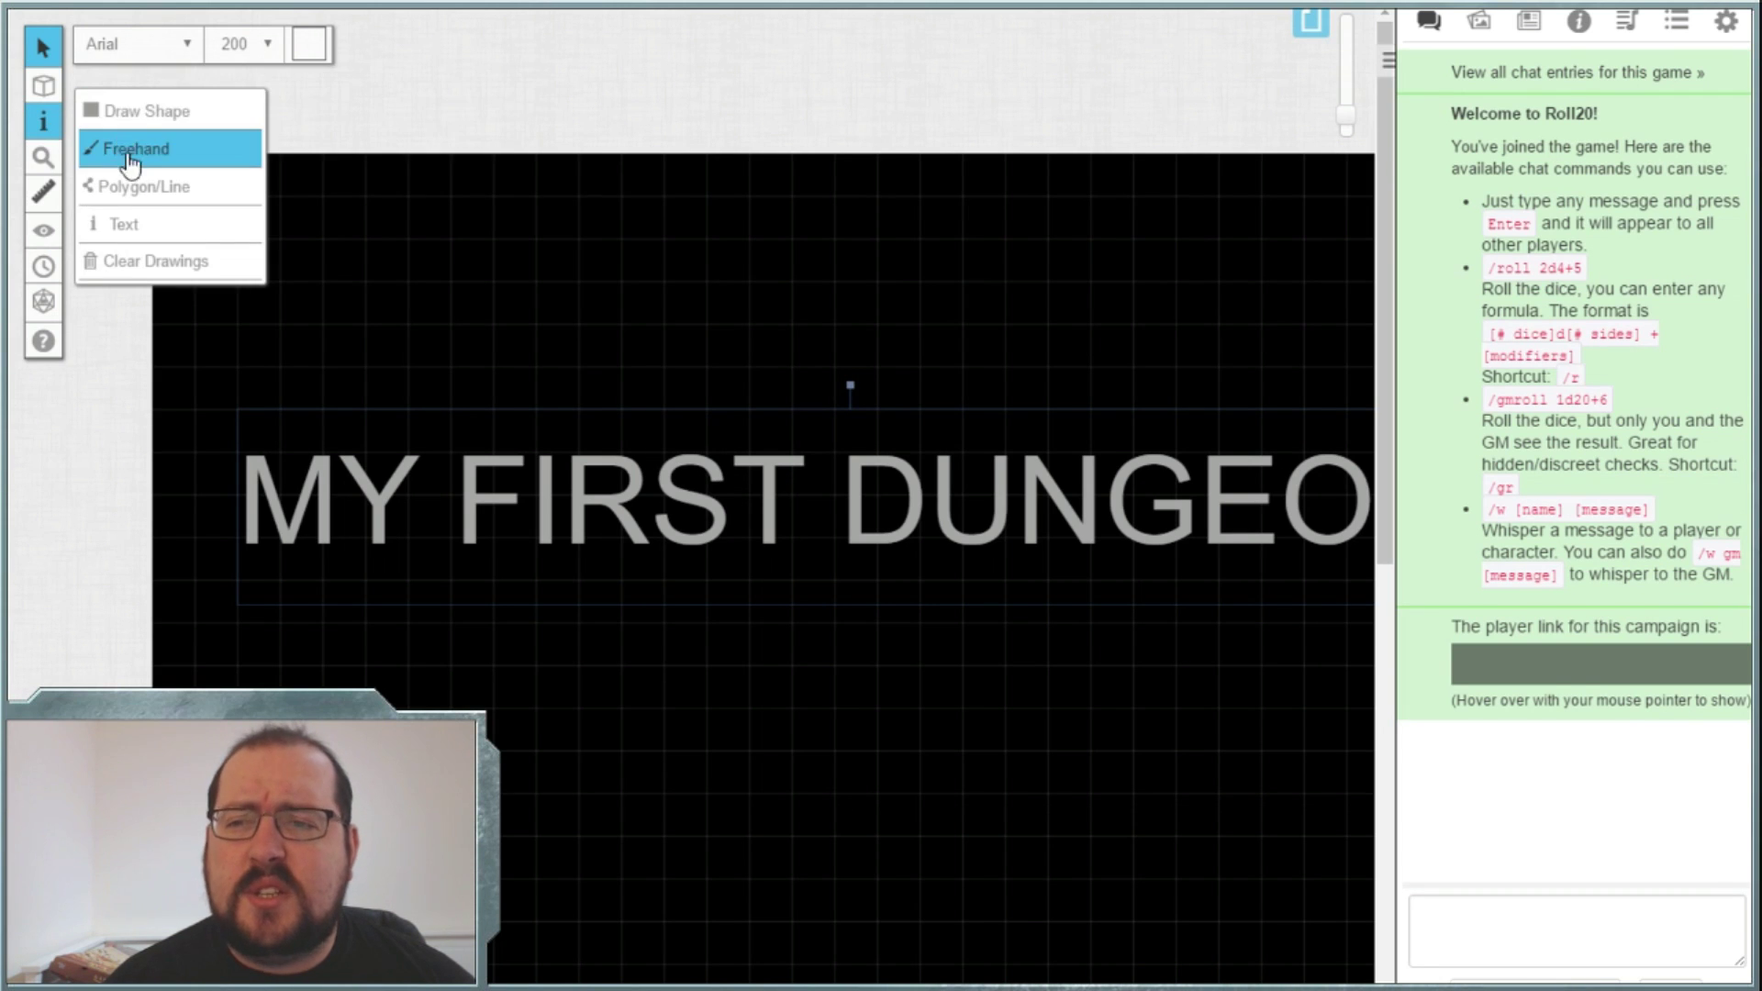
{"action": "left_click", "coordinate": [139, 188]}
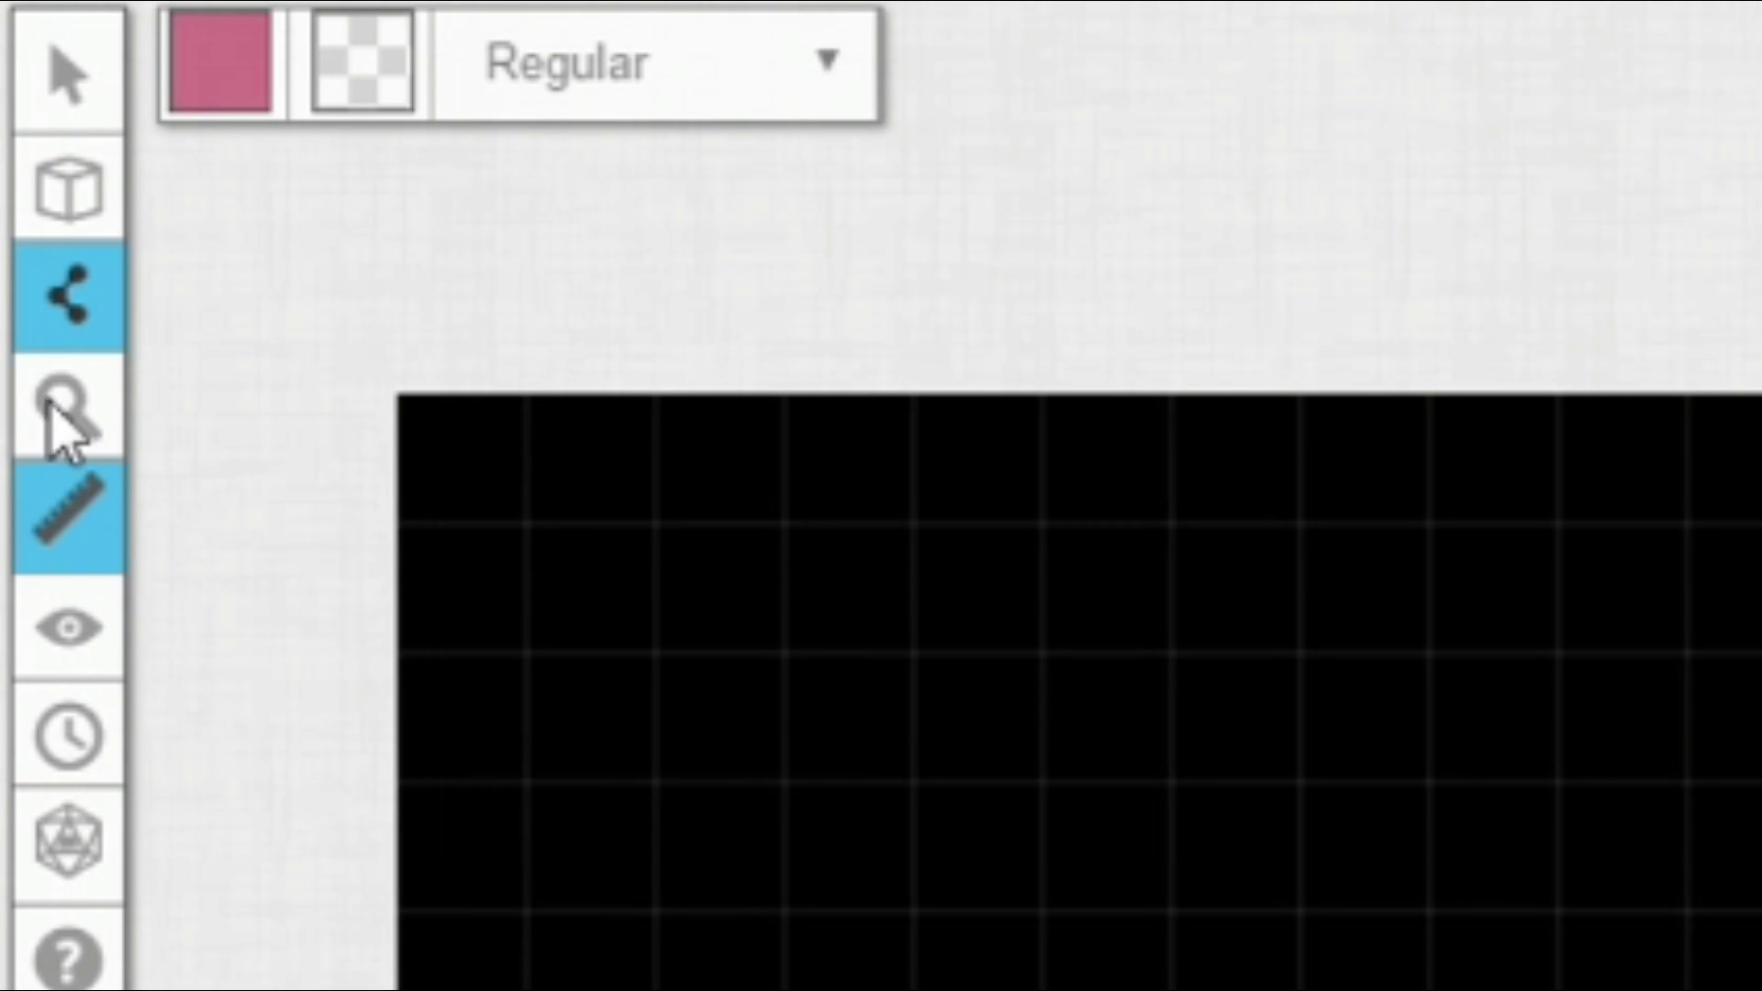
{"action": "mouse_move", "coordinate": [69, 188]}
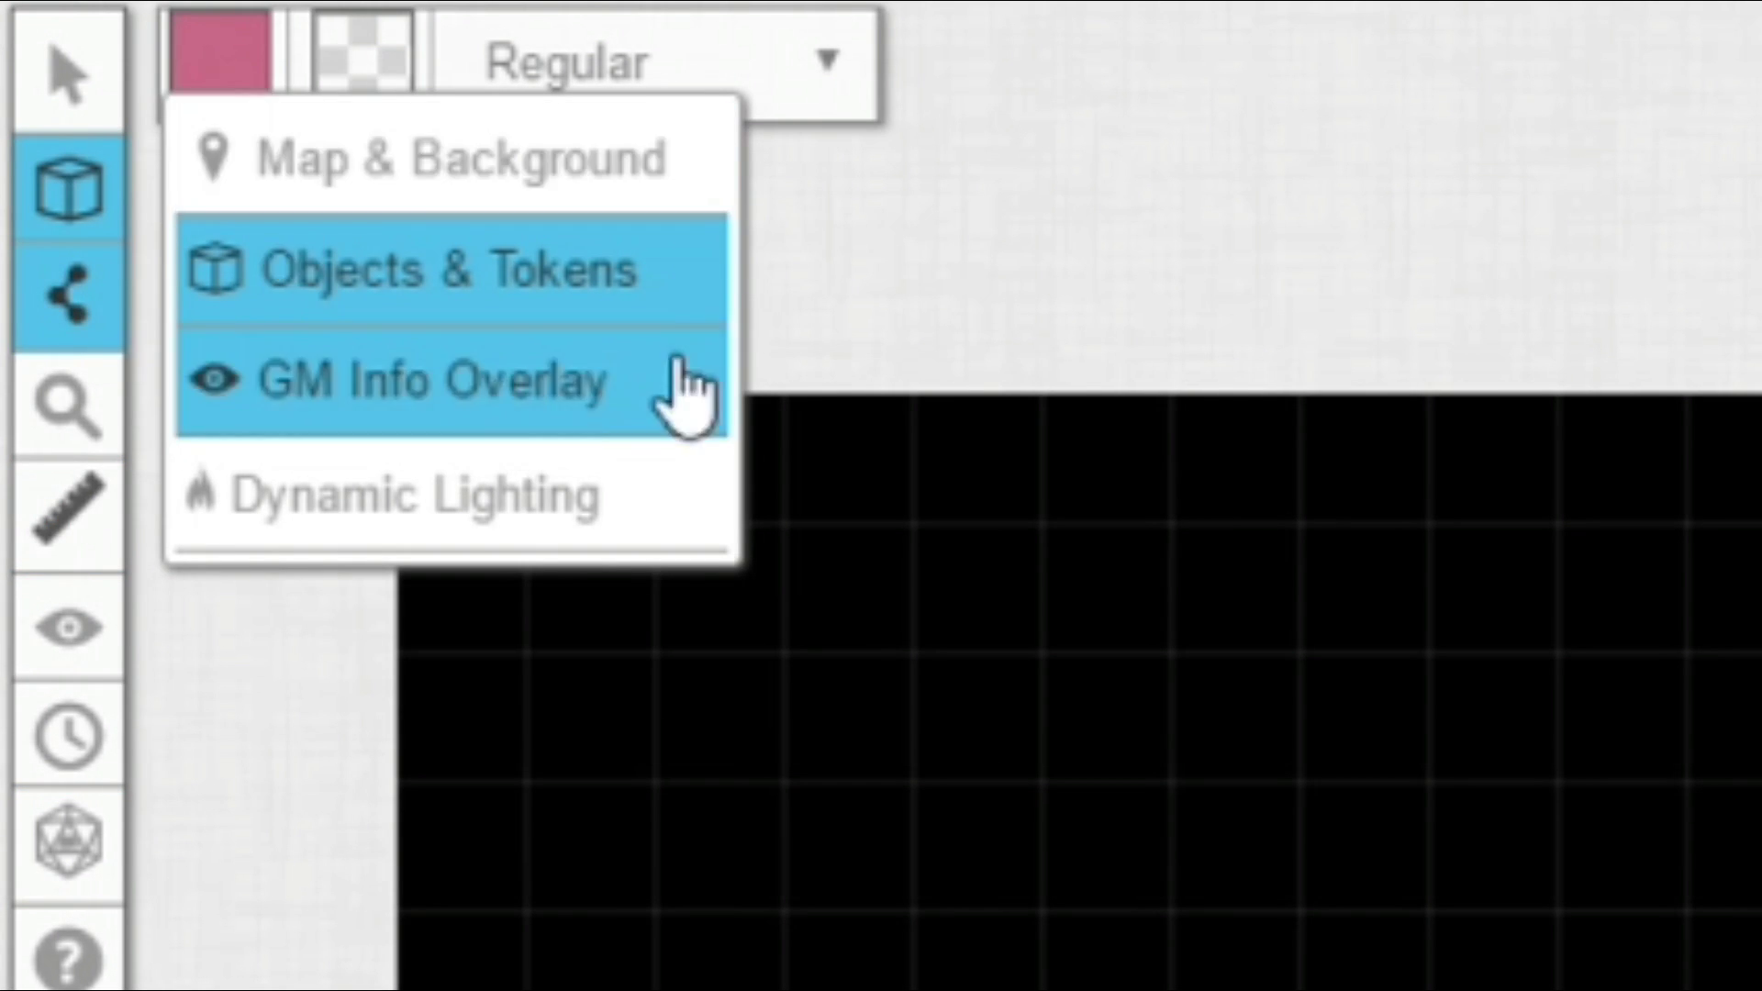
{"action": "left_click", "coordinate": [246, 74]}
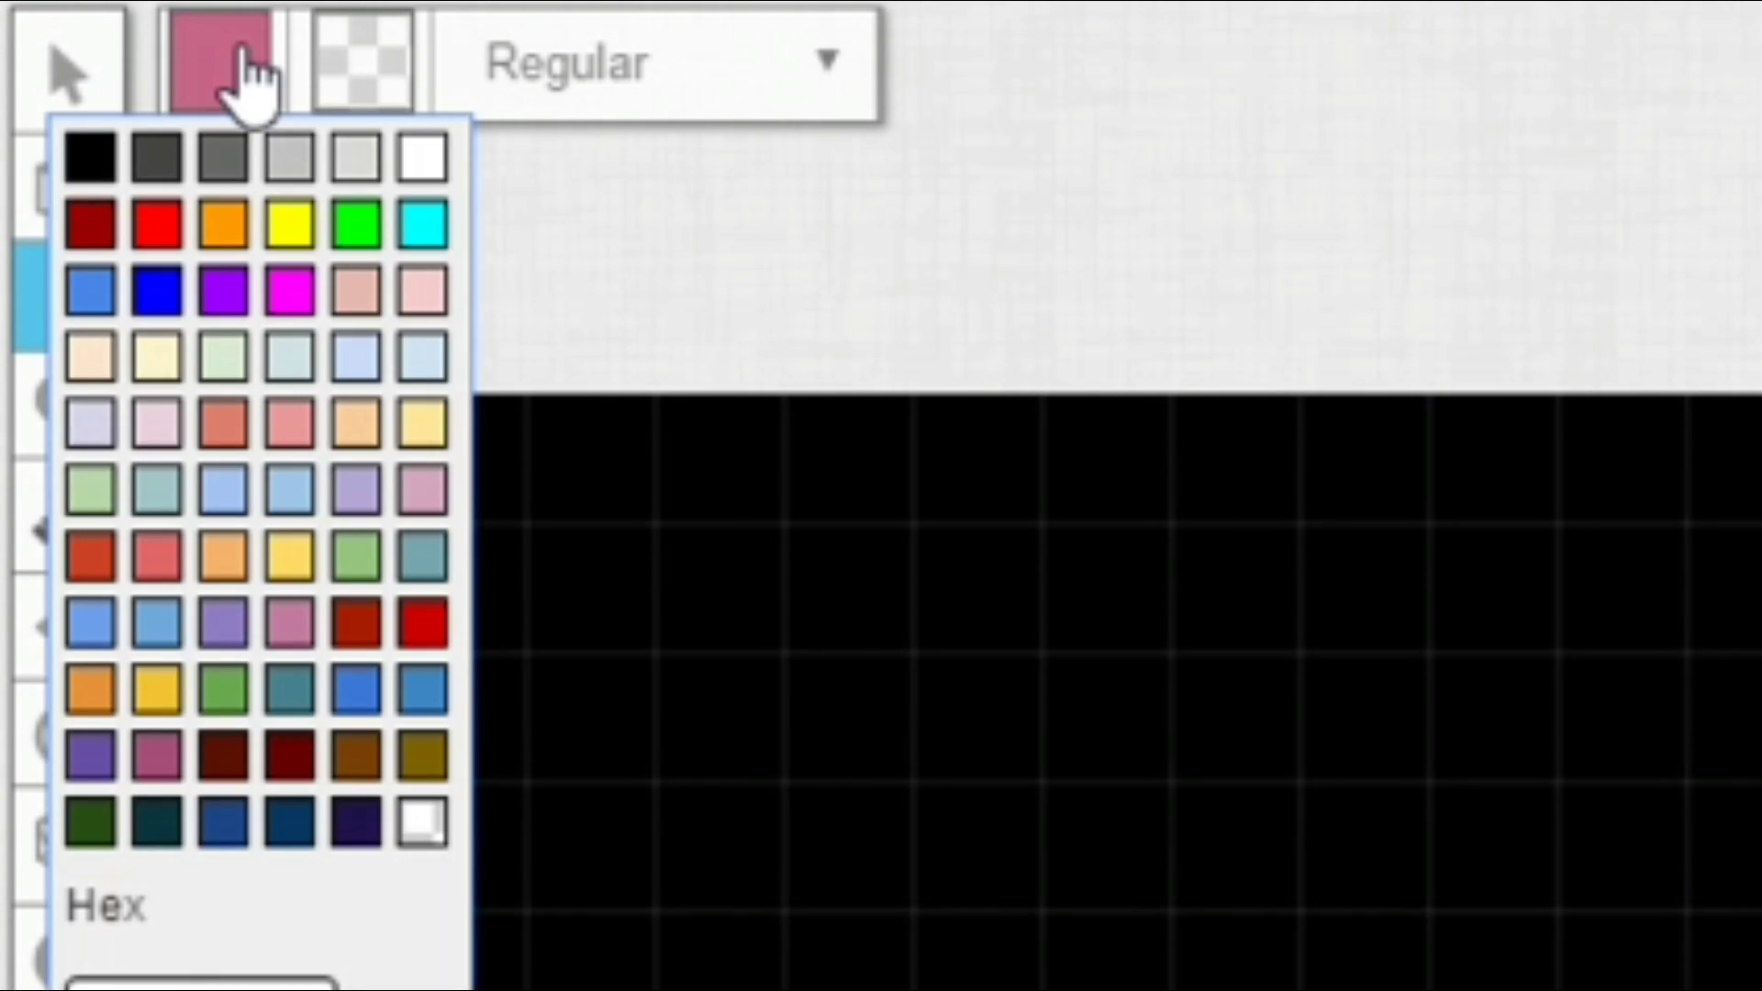
{"action": "left_click", "coordinate": [156, 292]}
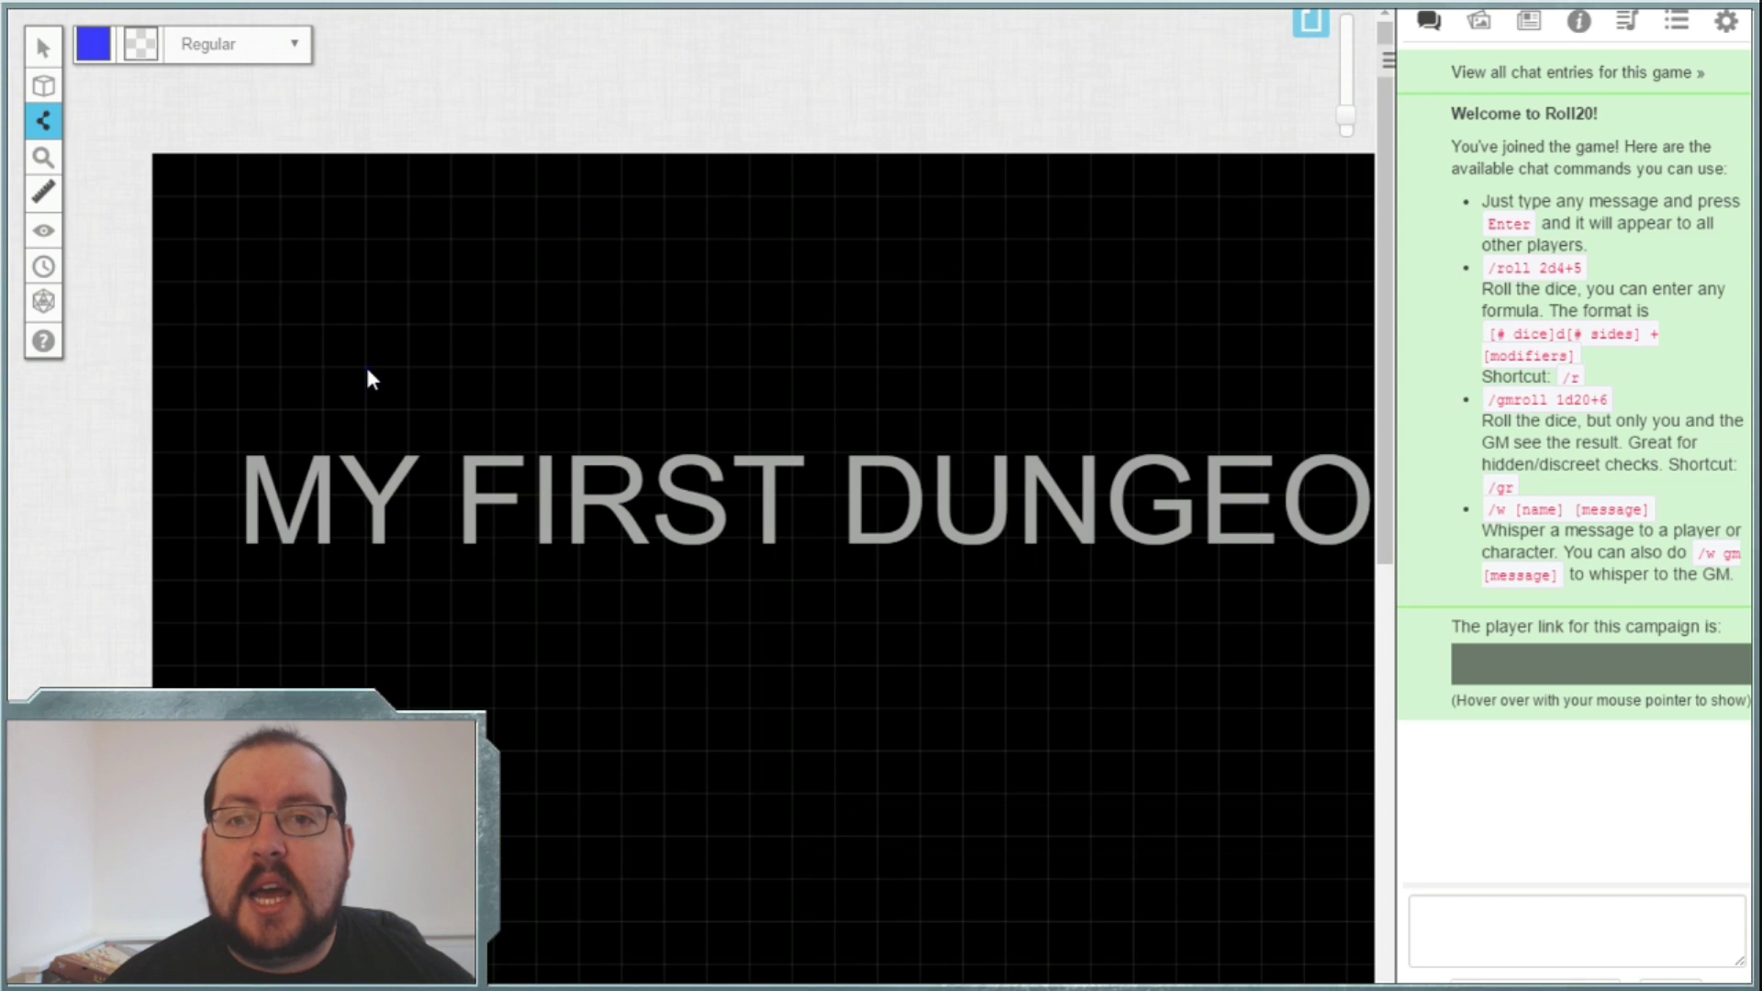
- Draw a closed blue rectangular outline snapped to the grid, about five squares inside the page edges
{"action": "scroll", "coordinate": [365, 364], "scroll_direction": "right", "scroll_amount": 5}
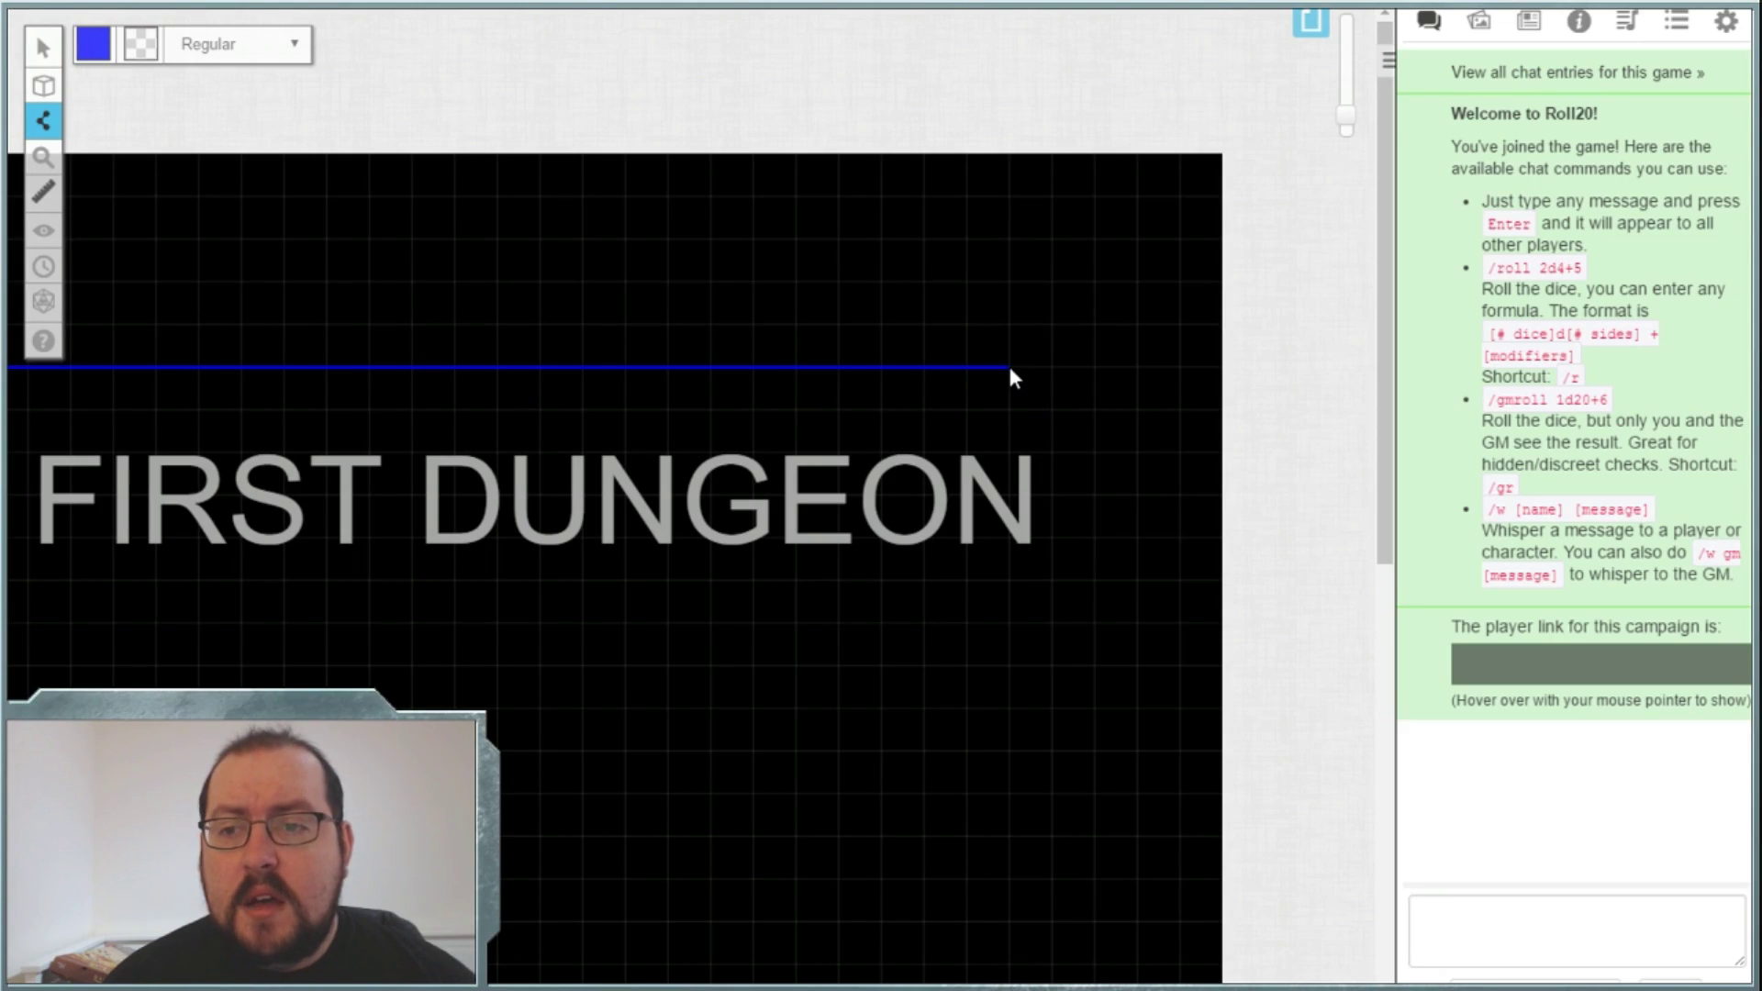
{"action": "scroll", "coordinate": [1009, 368], "scroll_direction": "down", "scroll_amount": 6}
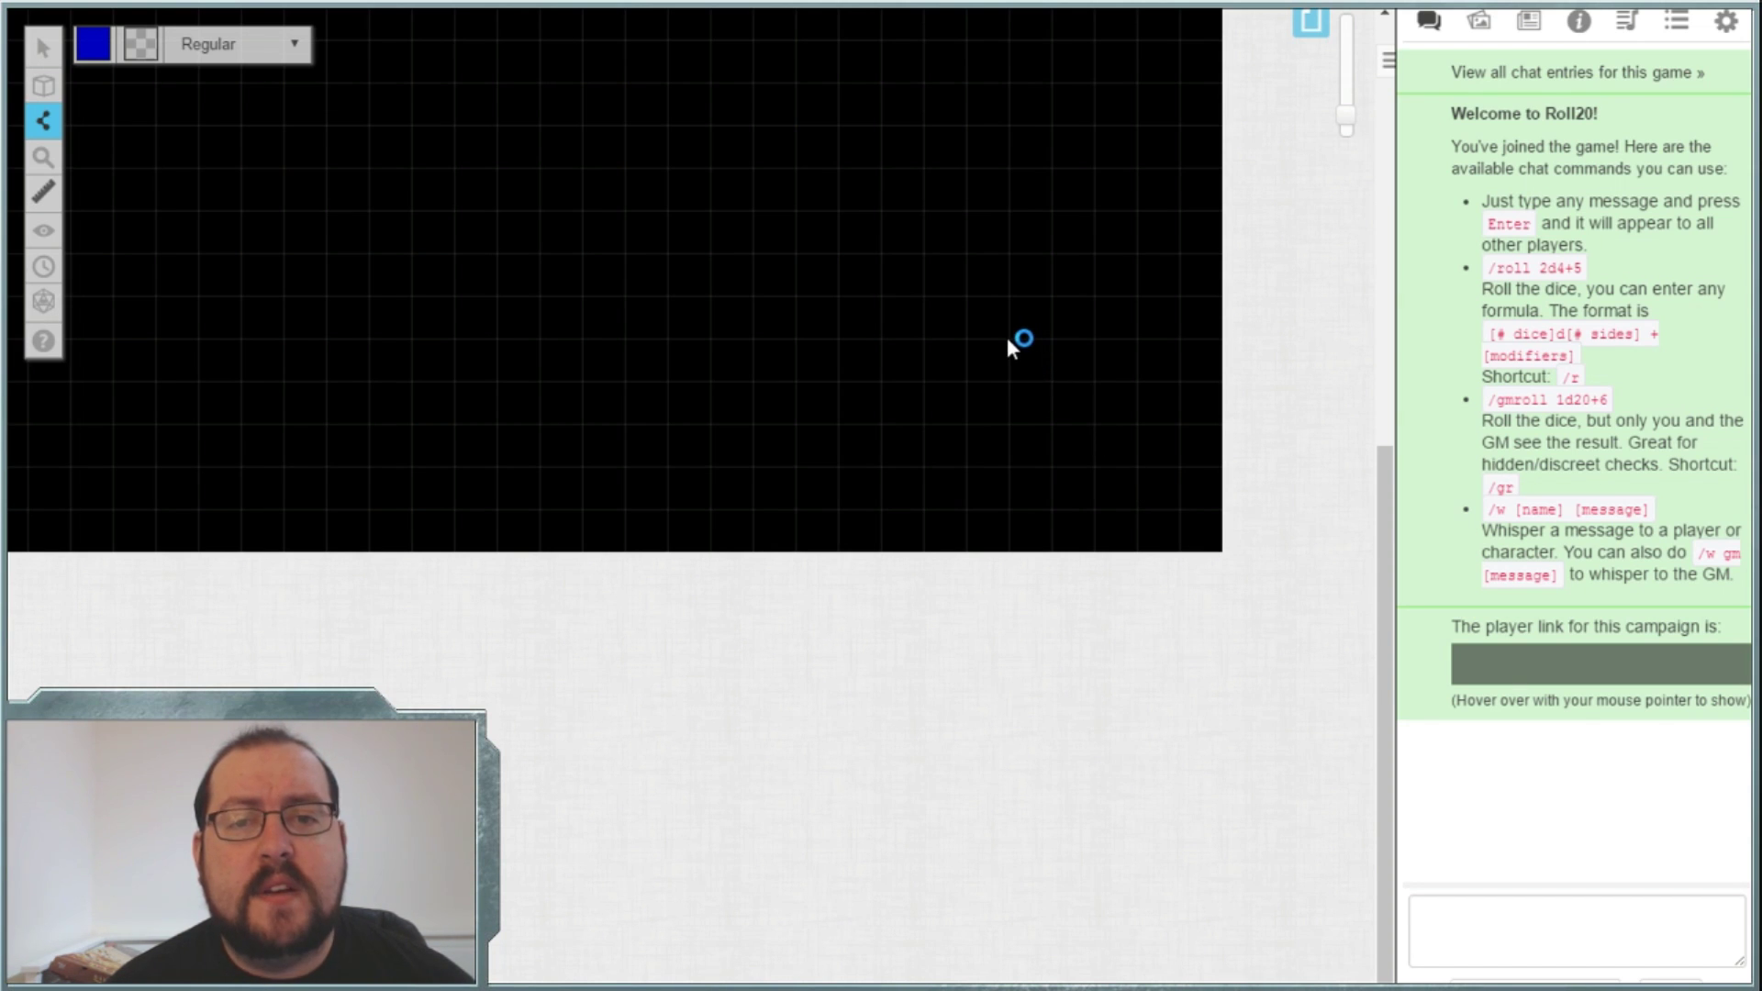
{"action": "scroll", "coordinate": [1021, 406], "scroll_direction": "left", "scroll_amount": 3}
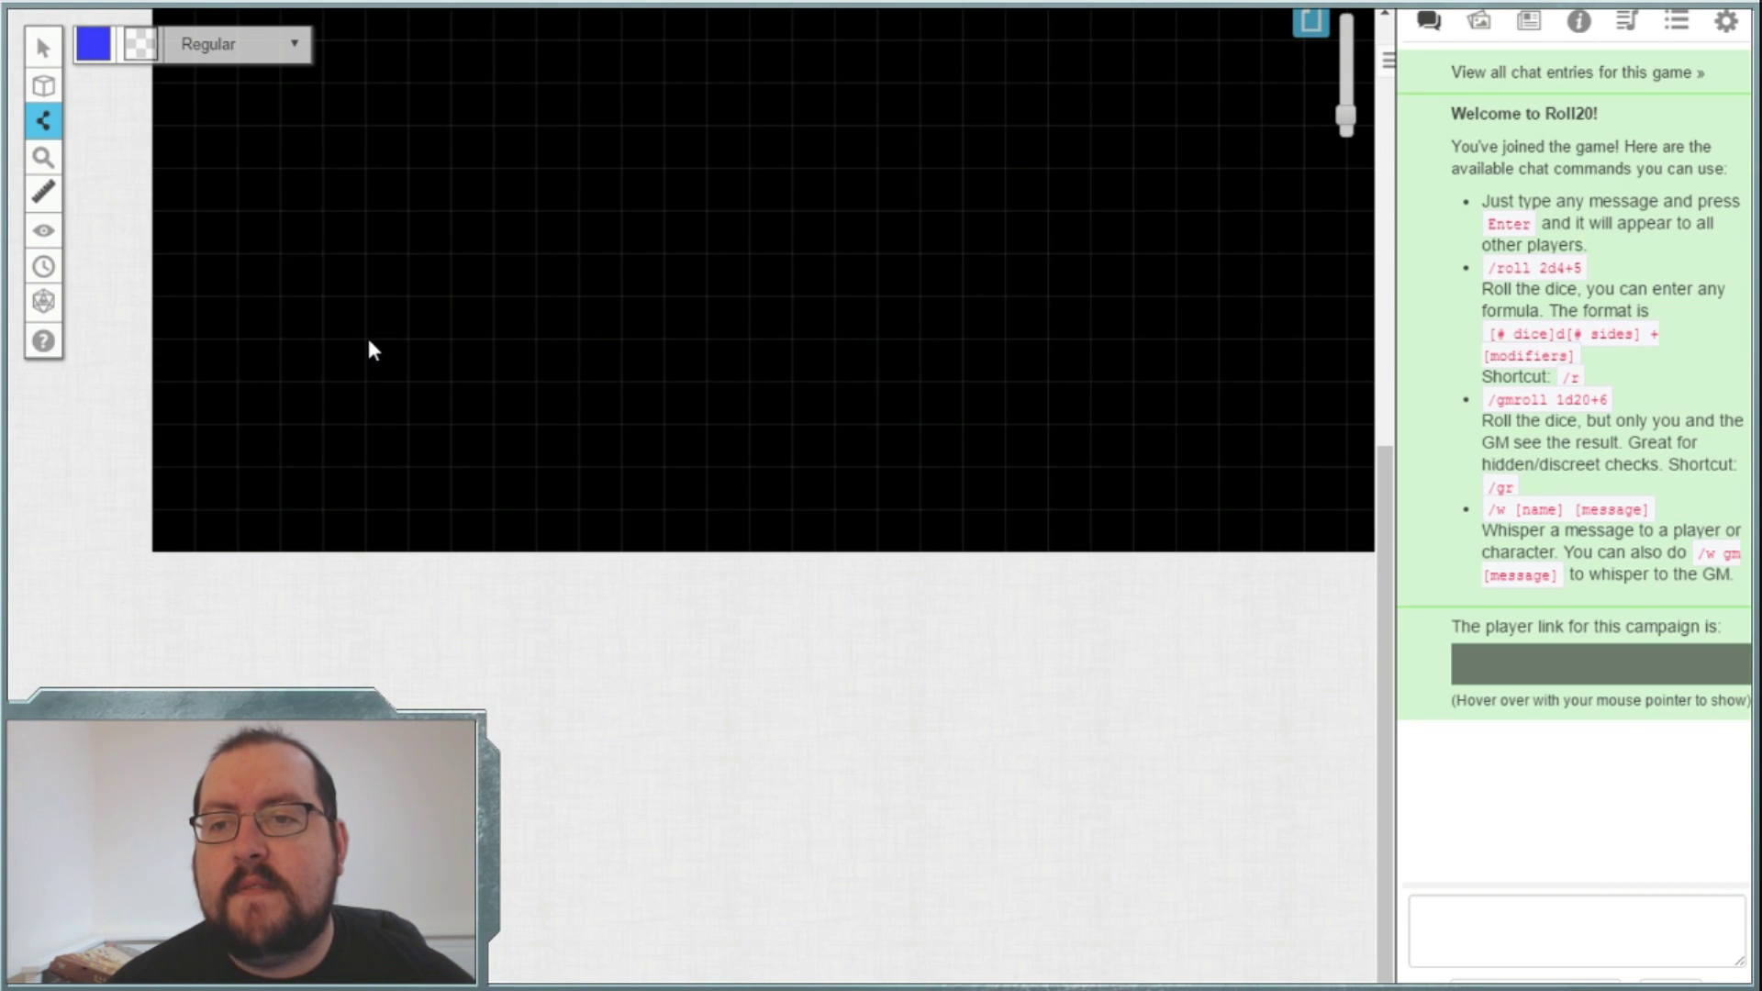
{"action": "scroll", "coordinate": [368, 340], "scroll_direction": "up", "scroll_amount": 5}
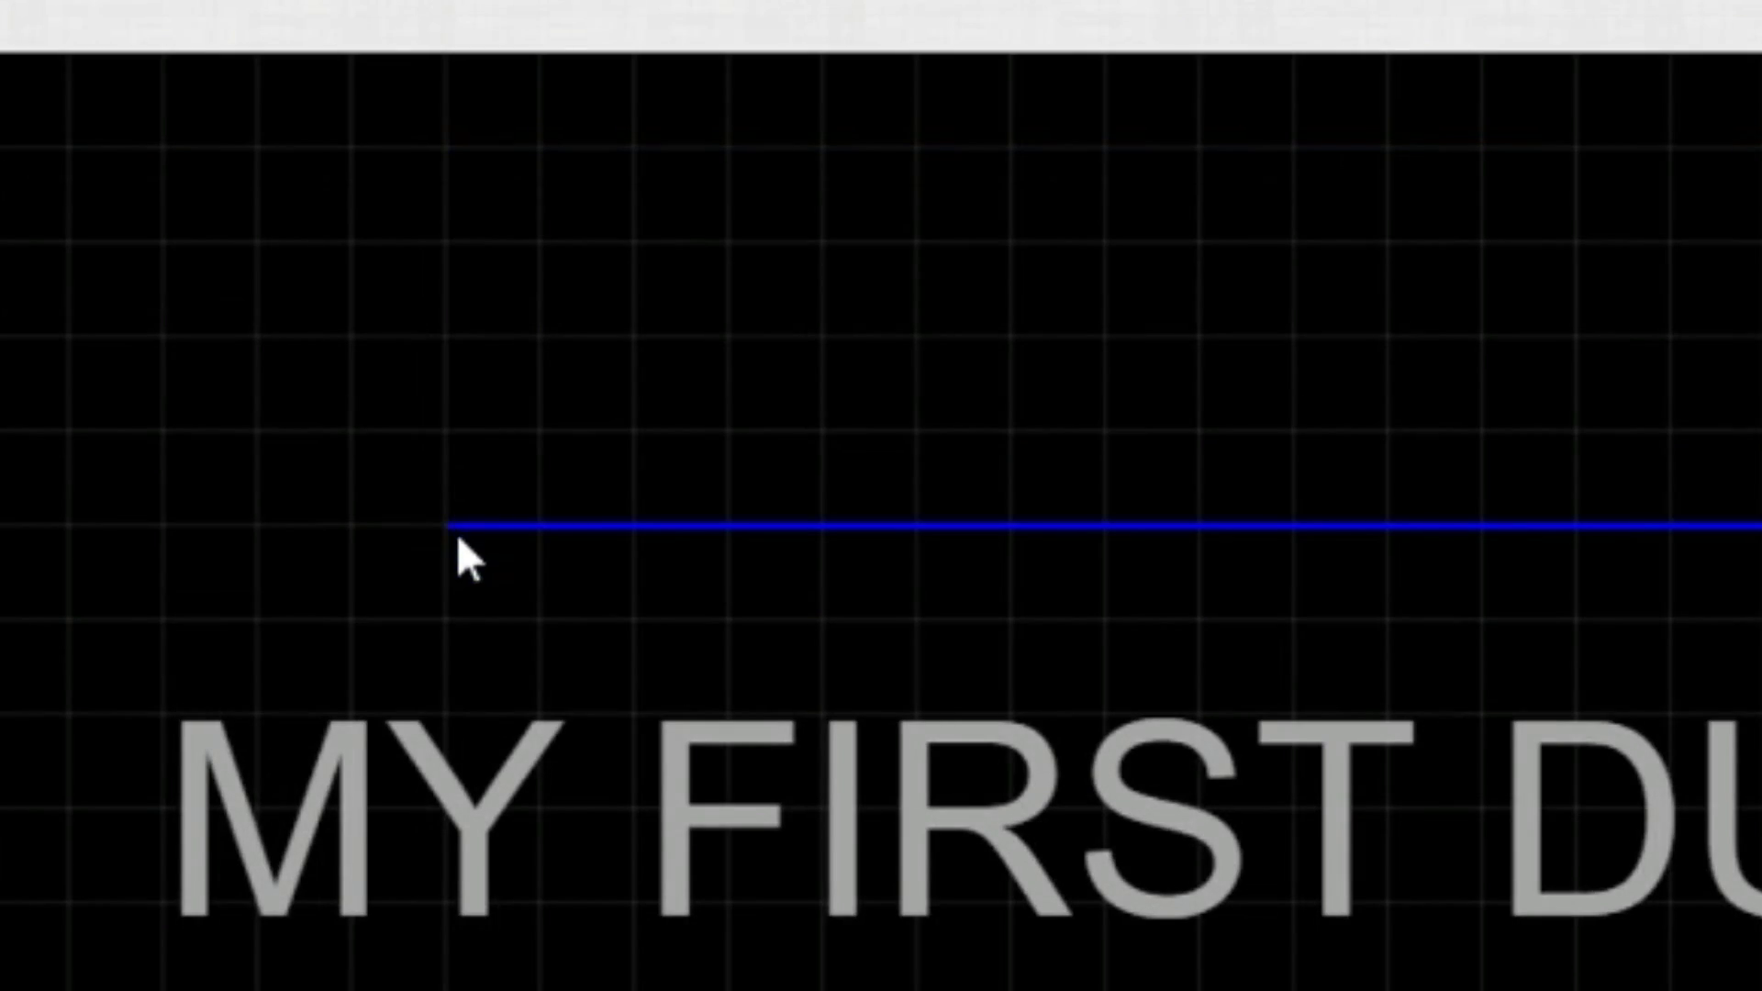
{"action": "left_click", "coordinate": [449, 524]}
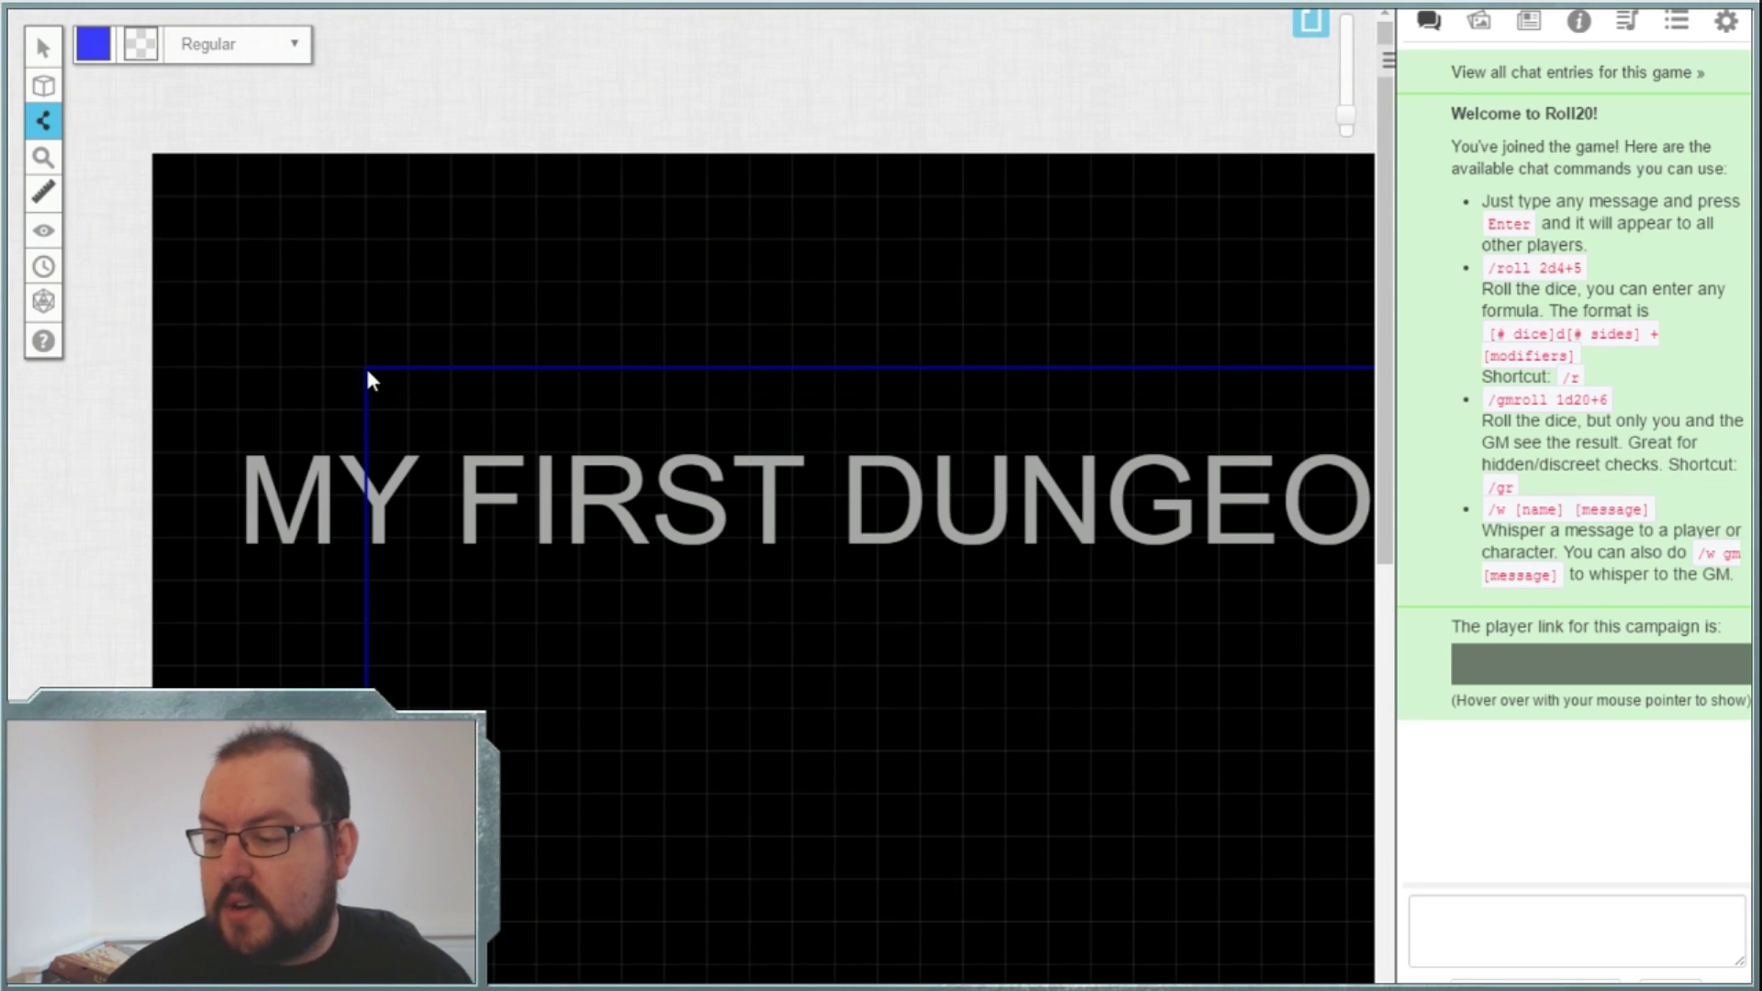
{"action": "scroll", "coordinate": [676, 394], "scroll_direction": "down", "scroll_amount": 3}
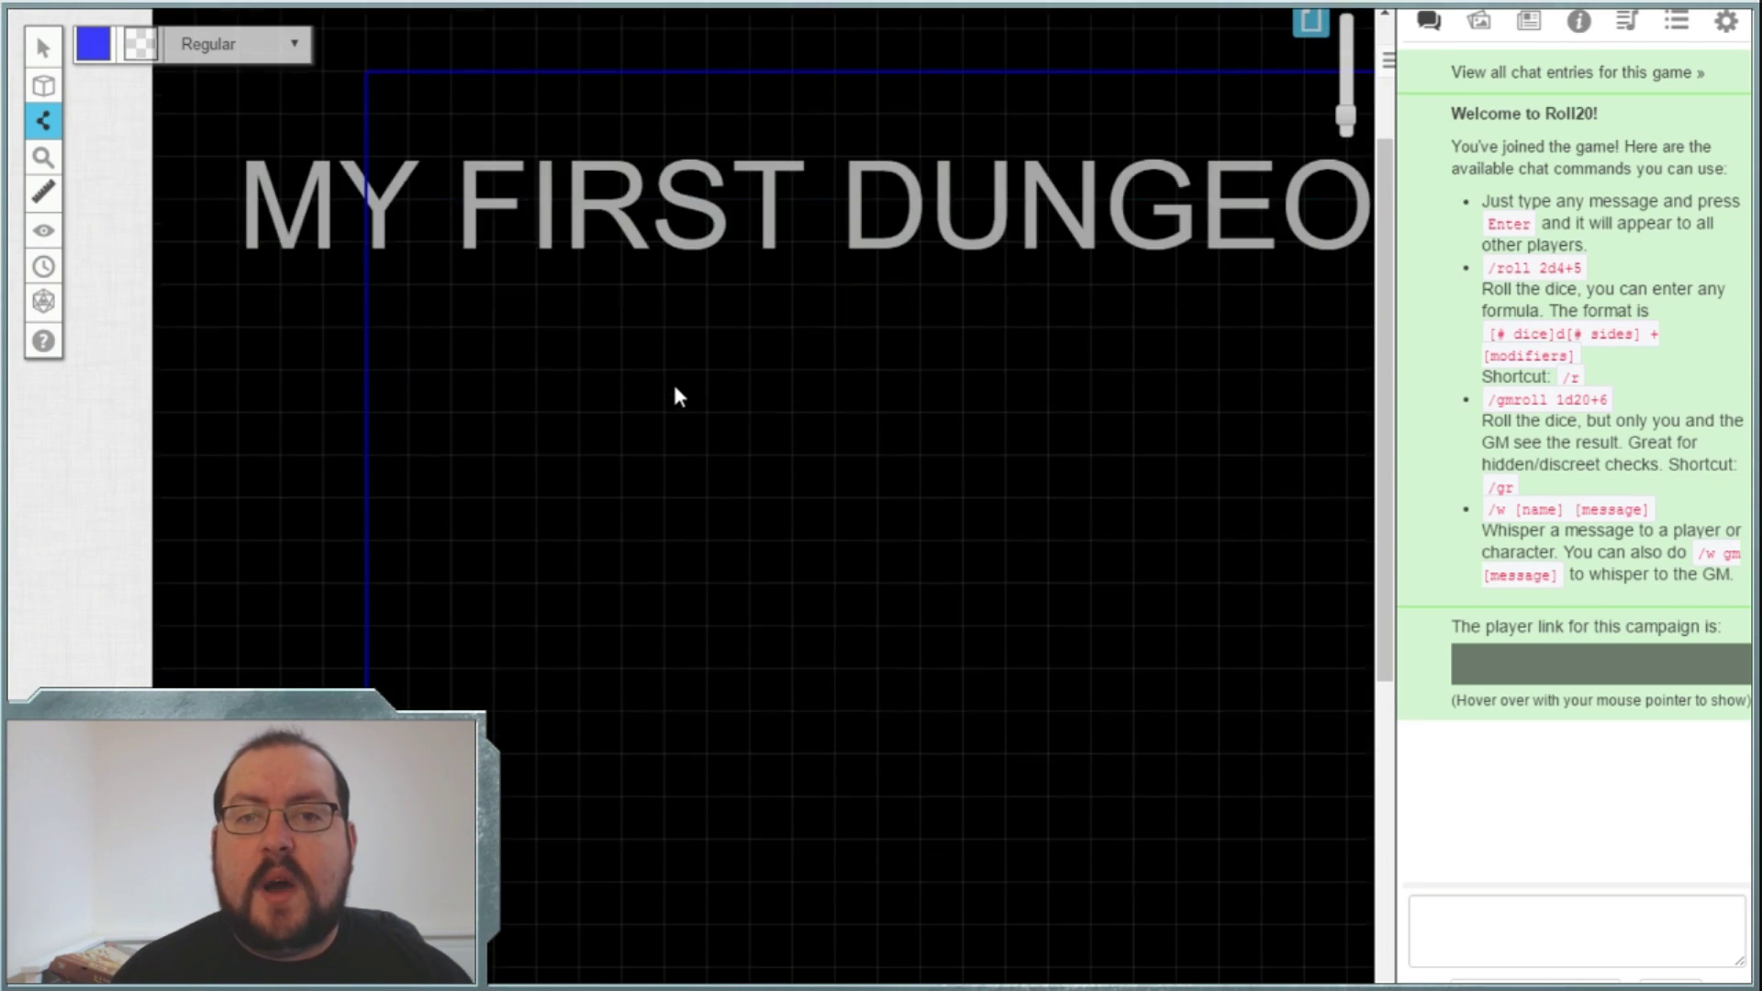
{"action": "scroll", "coordinate": [676, 394], "scroll_direction": "right", "scroll_amount": 2}
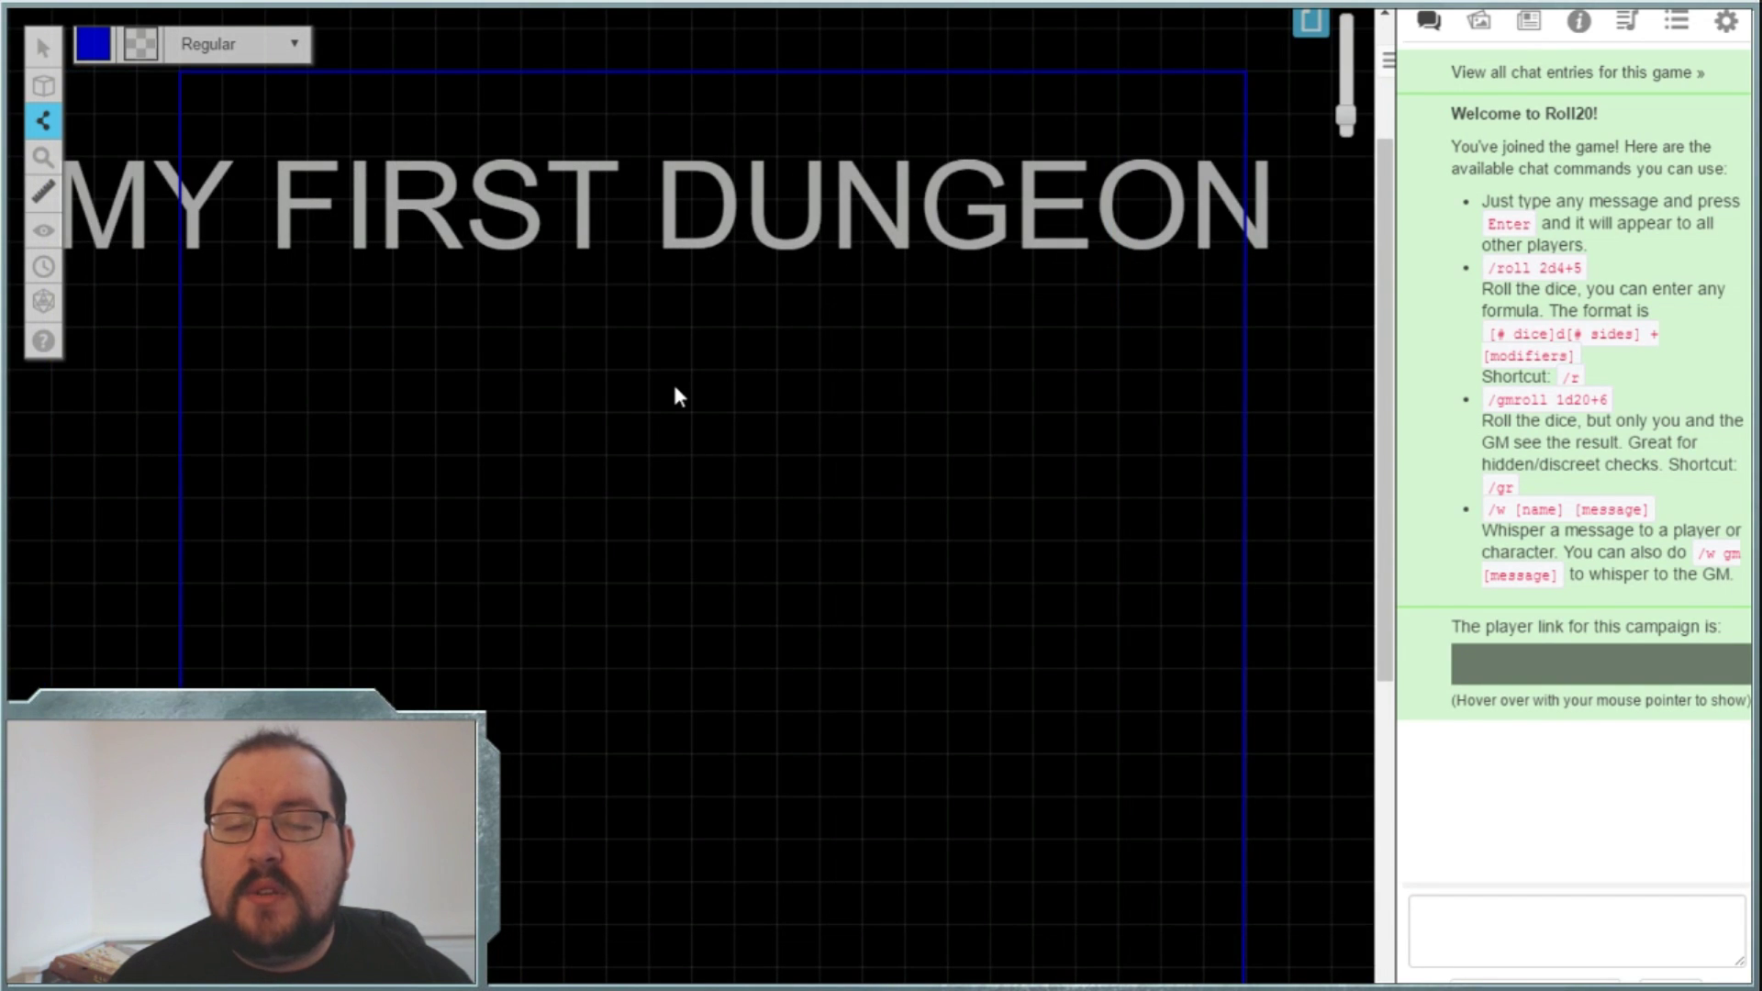